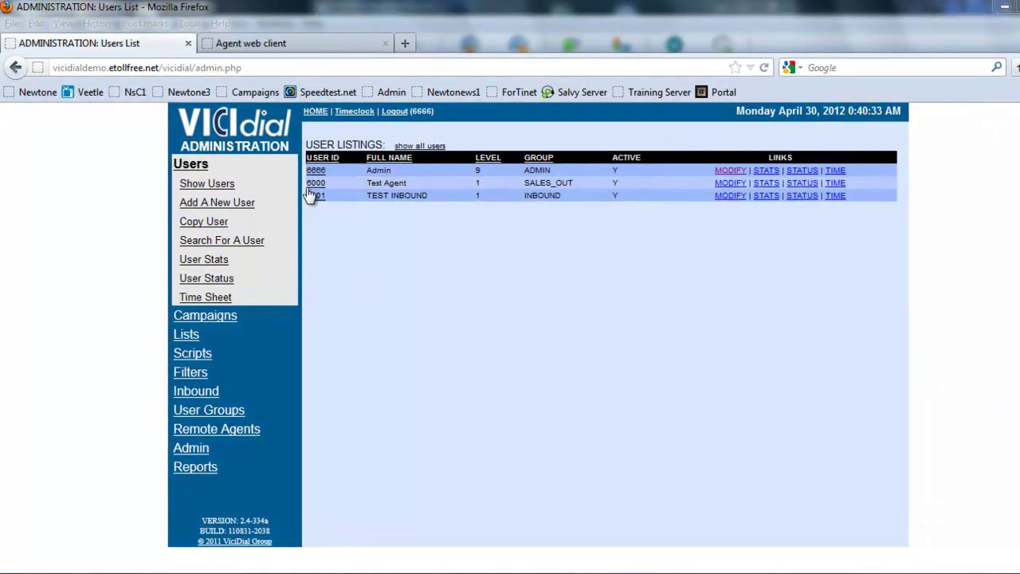
Open the Test Agent user record for modification and set the User Level to 8.
click(313, 188)
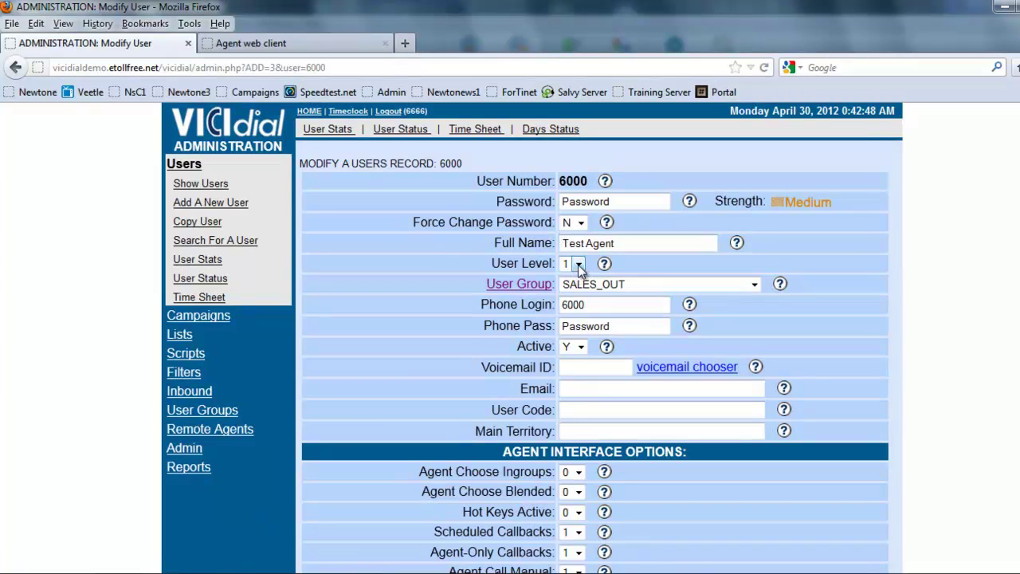
click(578, 264)
click(571, 367)
Set View Reports to 1 under the admin interface options and submit the modified user record.
scroll(586, 280, down, 10)
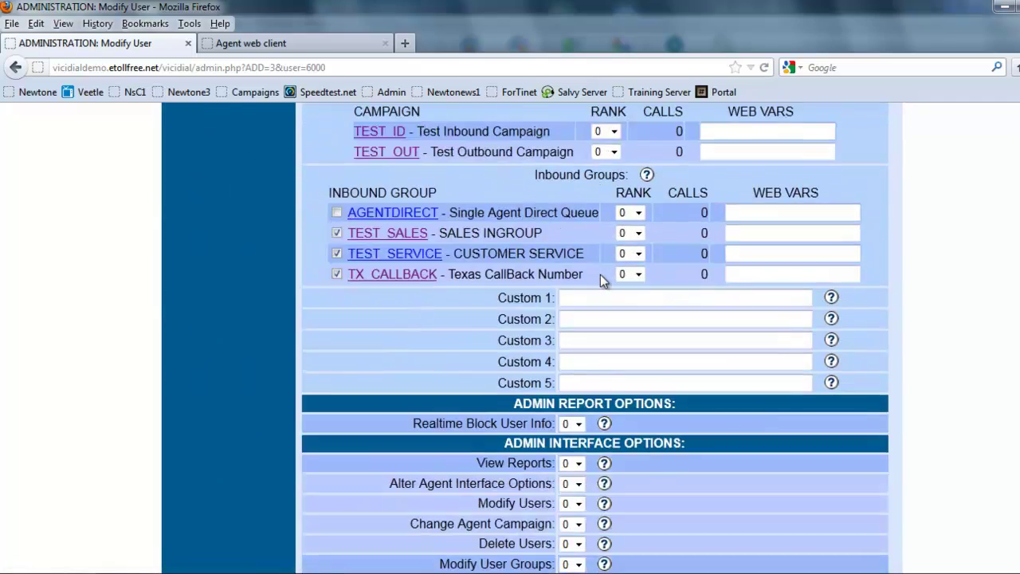
scroll(600, 274, up, 15)
scroll(597, 269, down, 15)
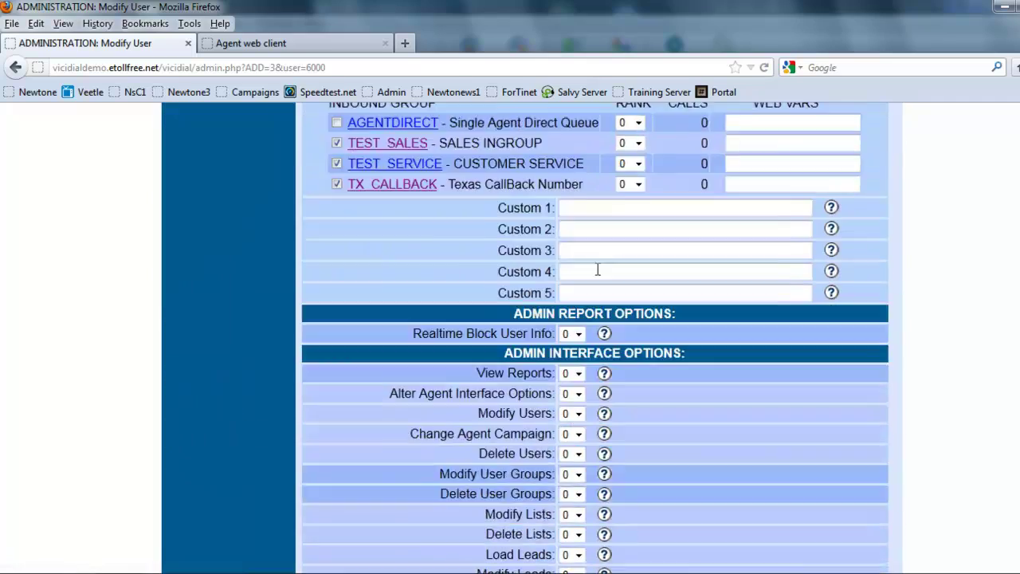
scroll(576, 237, up, 10)
scroll(562, 165, up, 2)
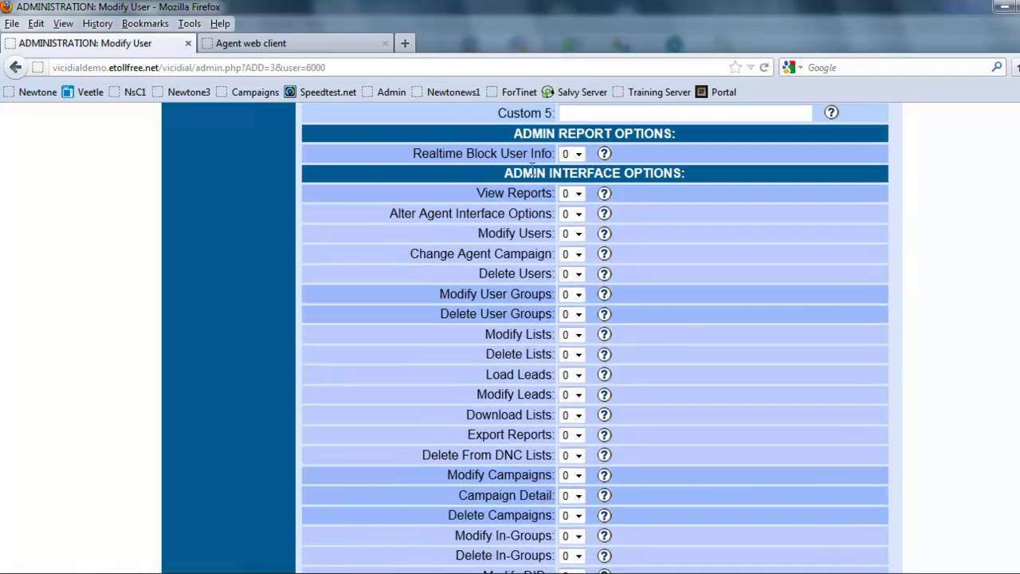
click(579, 193)
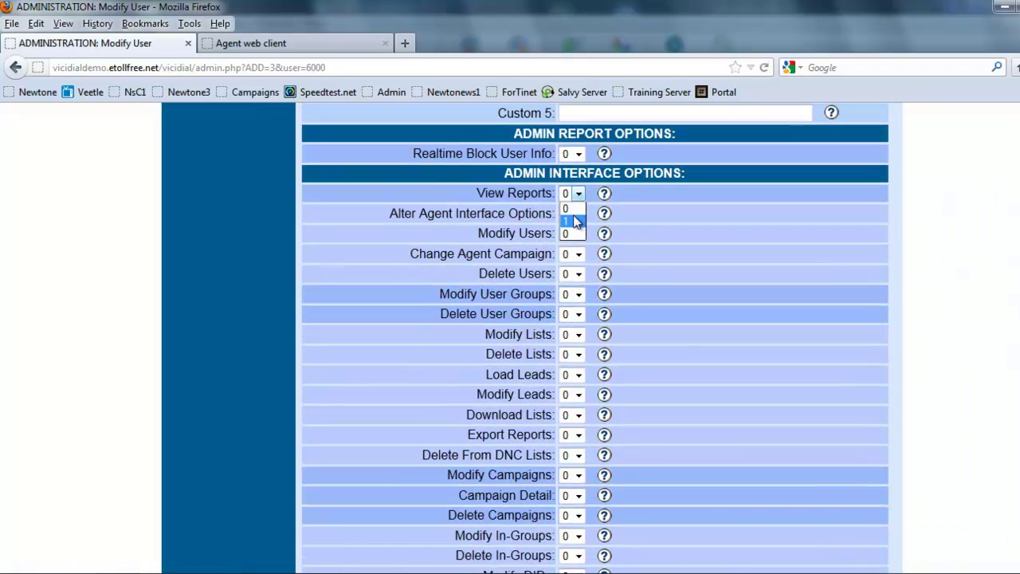
click(567, 220)
scroll(615, 225, down, 15)
click(594, 300)
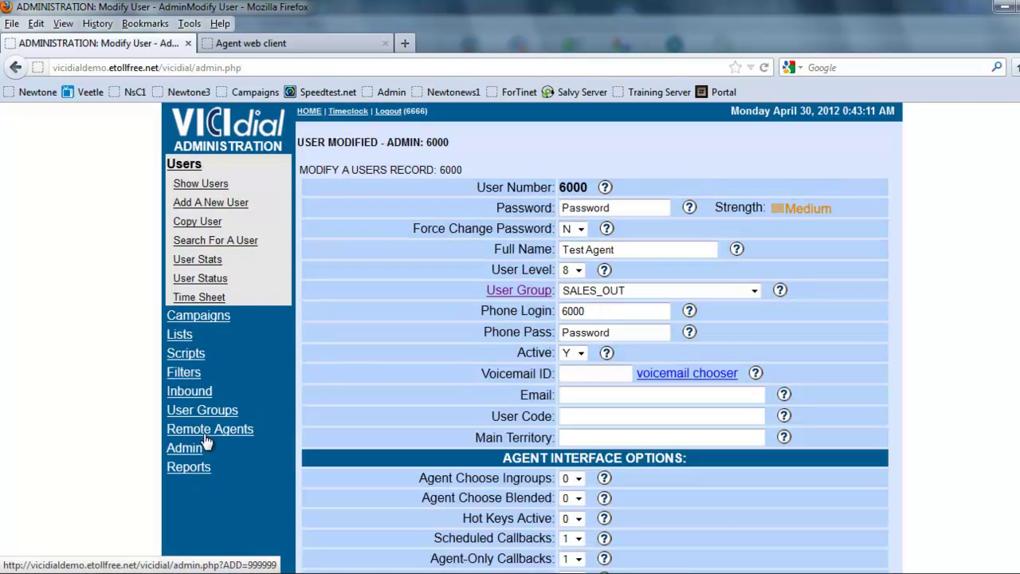
Go to the server stats and reports page and open the Inbound Report.
click(183, 475)
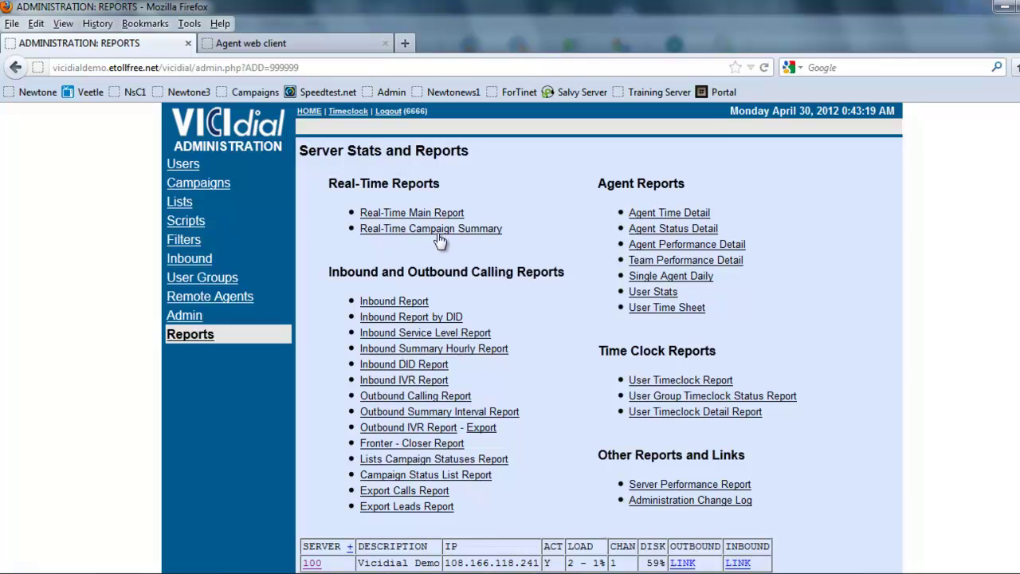
drag(478, 215, 356, 210)
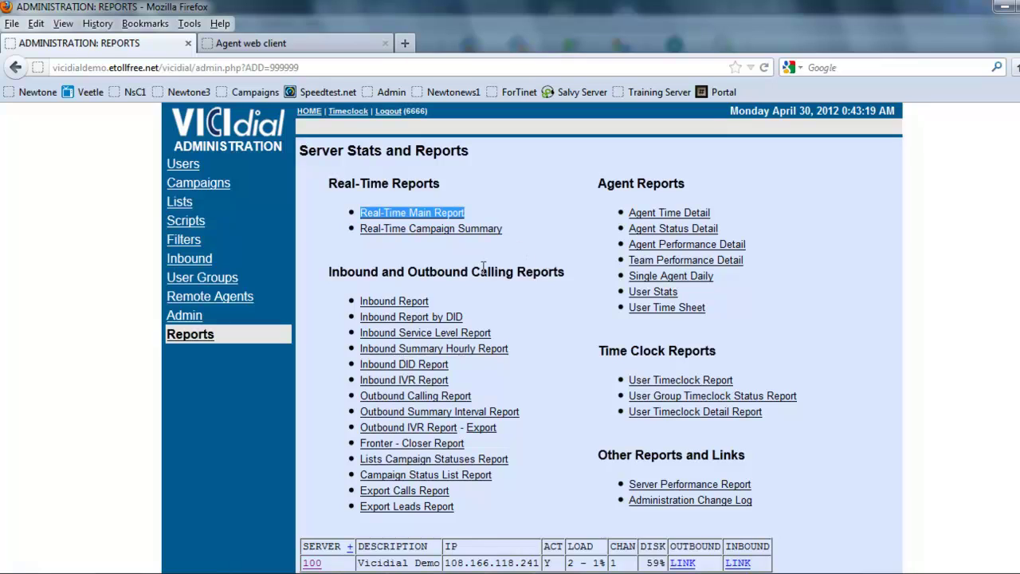
click(495, 215)
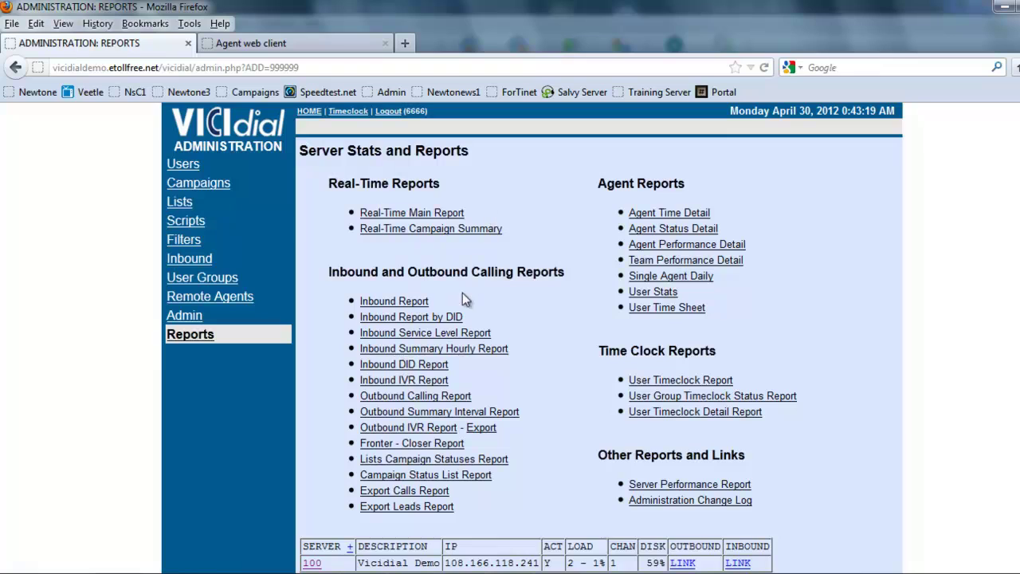
click(373, 304)
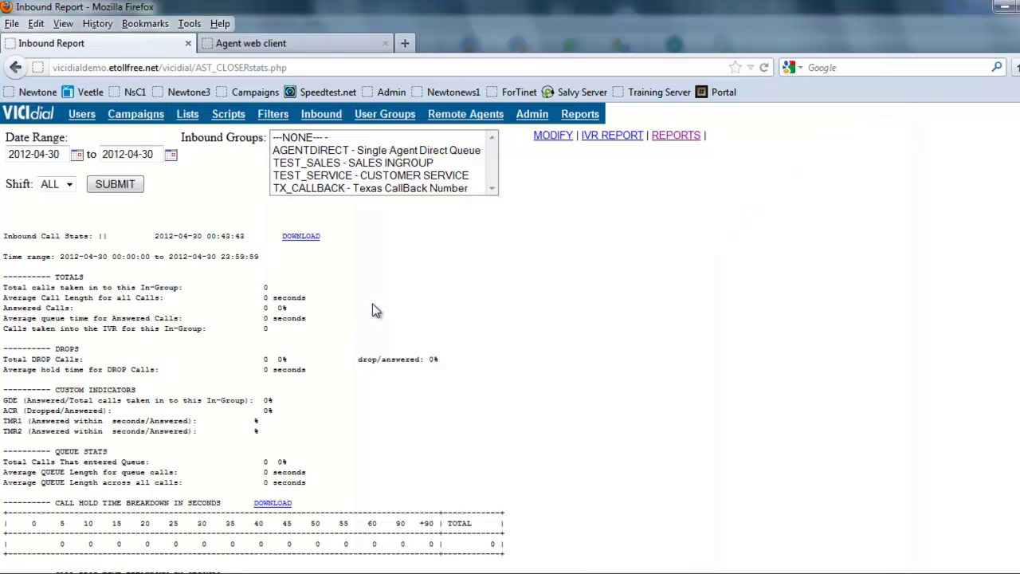
Run the inbound report from 2012-04-28 to 2012-04-30 for the TEST_SALES, TEST_SERVICE and TX_CALLBACK groups.
click(77, 156)
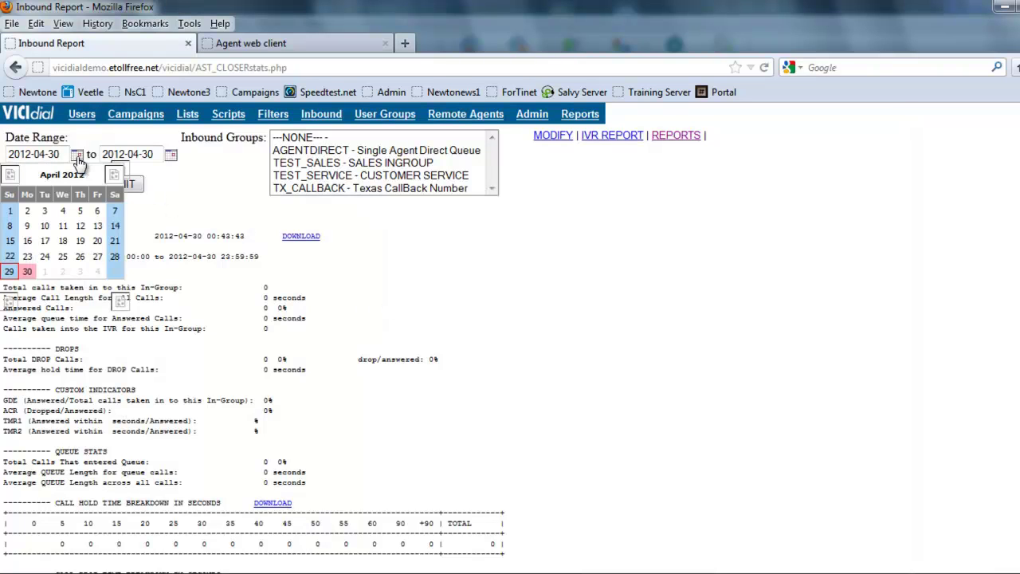
click(115, 250)
click(118, 184)
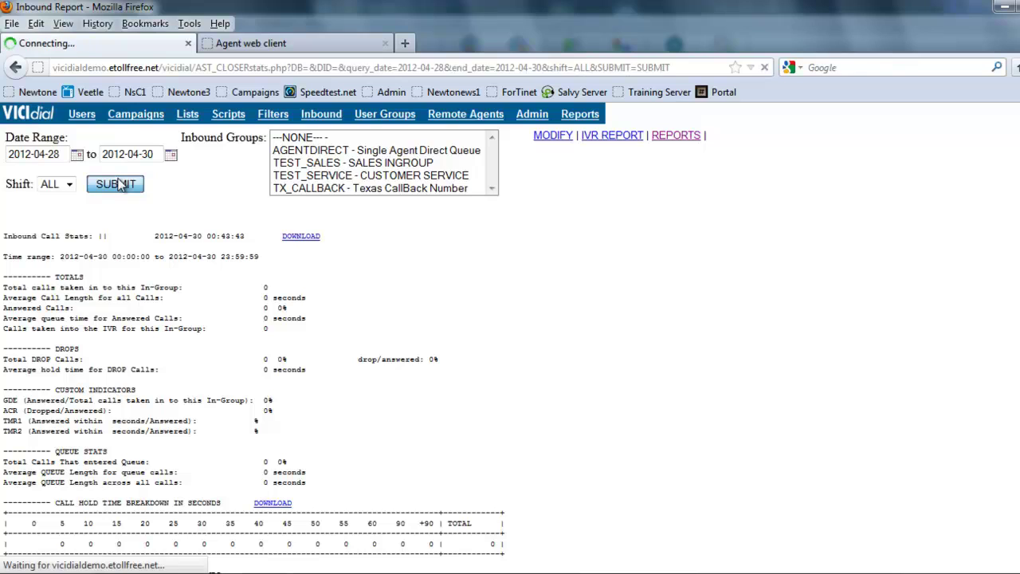
click(302, 165)
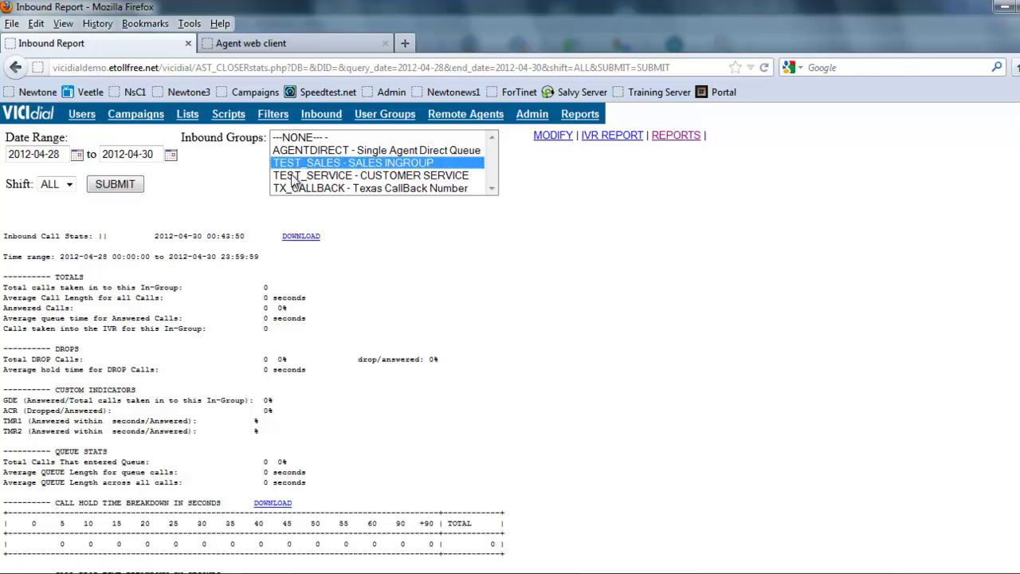
drag(293, 182, 296, 189)
click(114, 184)
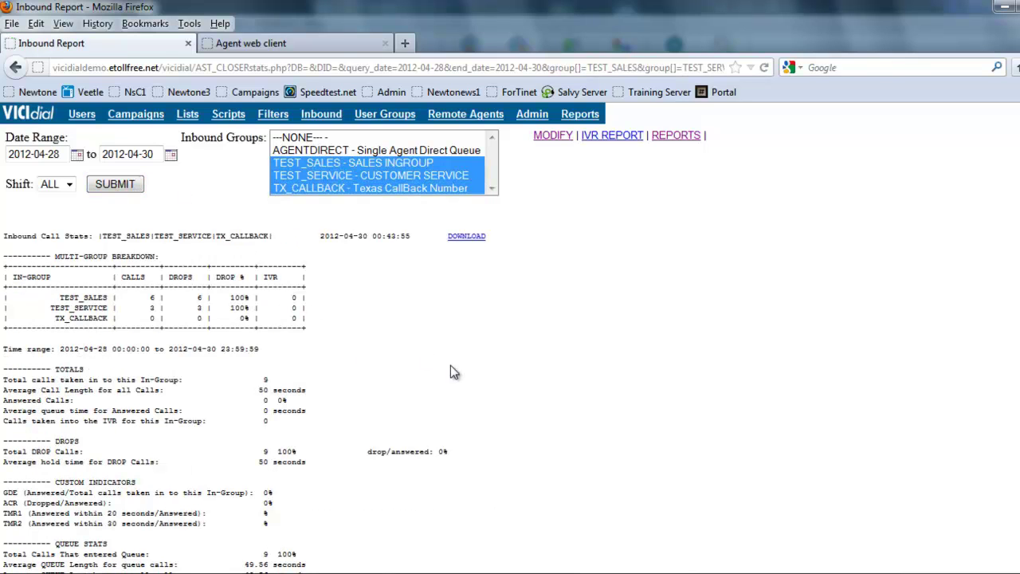
Examine the inbound report's calls and drops per group, totals, queue stats, agent stats and time breakdowns.
scroll(450, 372, down, 5)
scroll(451, 372, up, 5)
drag(60, 301, 80, 318)
click(149, 311)
drag(140, 300, 159, 305)
drag(226, 299, 284, 298)
scroll(251, 318, down, 2)
scroll(234, 360, down, 2)
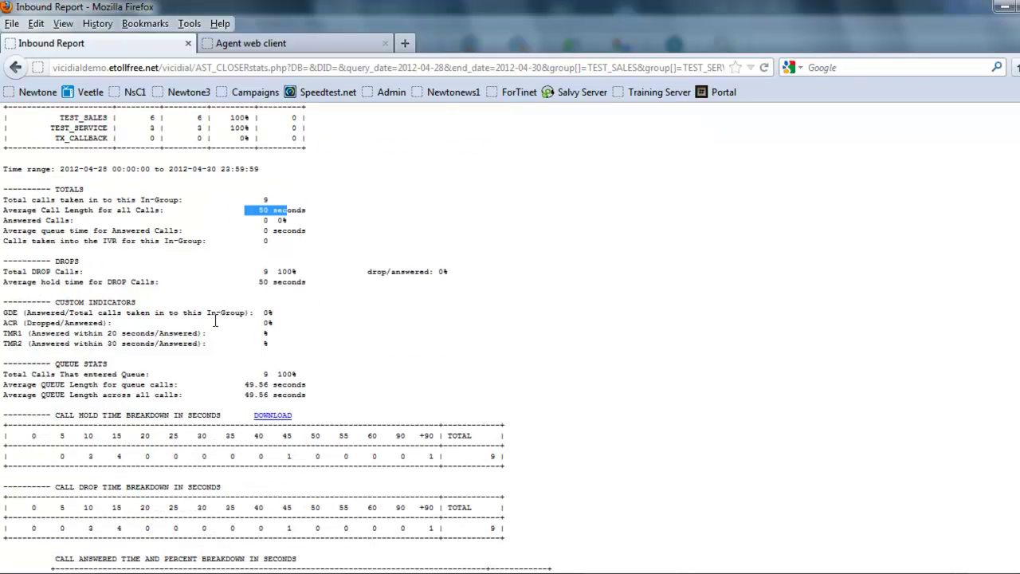
scroll(214, 320, down, 4)
scroll(515, 458, down, 4)
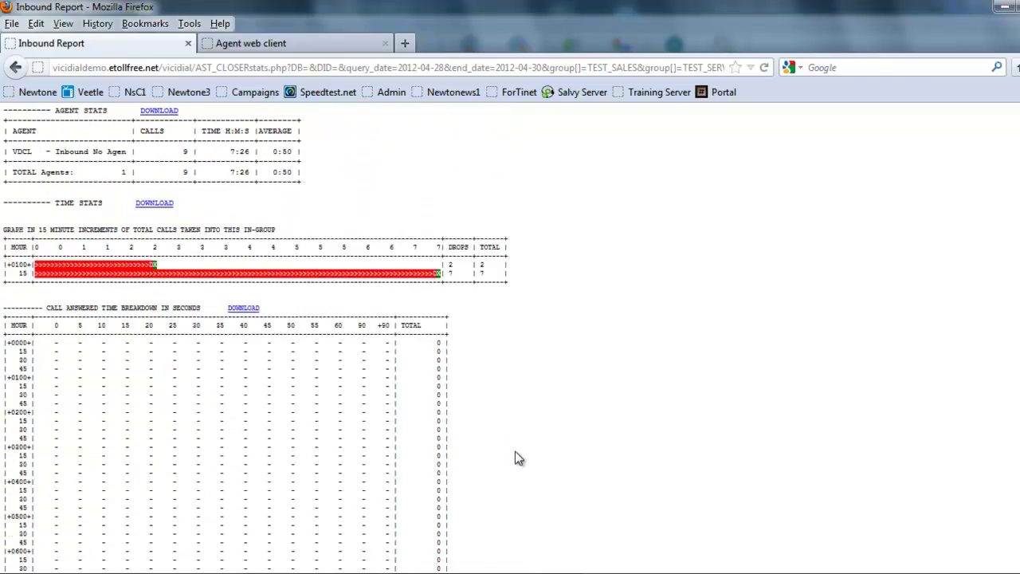
scroll(515, 452, up, 6)
scroll(511, 453, down, 20)
scroll(510, 448, up, 20)
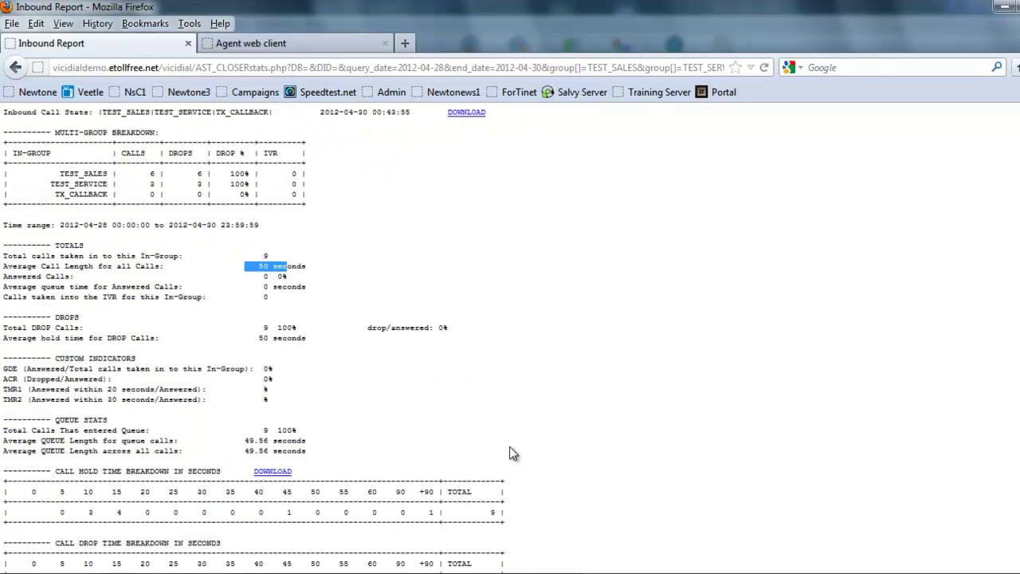
scroll(510, 450, up, 3)
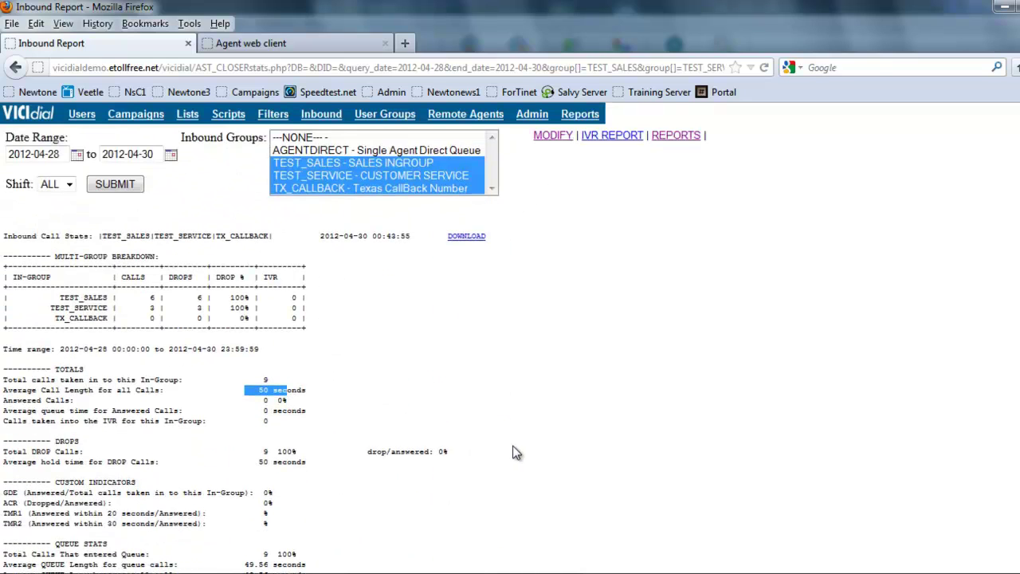
Open the Real-Time Main Report and submit its display options with the ALL-ACTIVE campaigns selected.
click(579, 114)
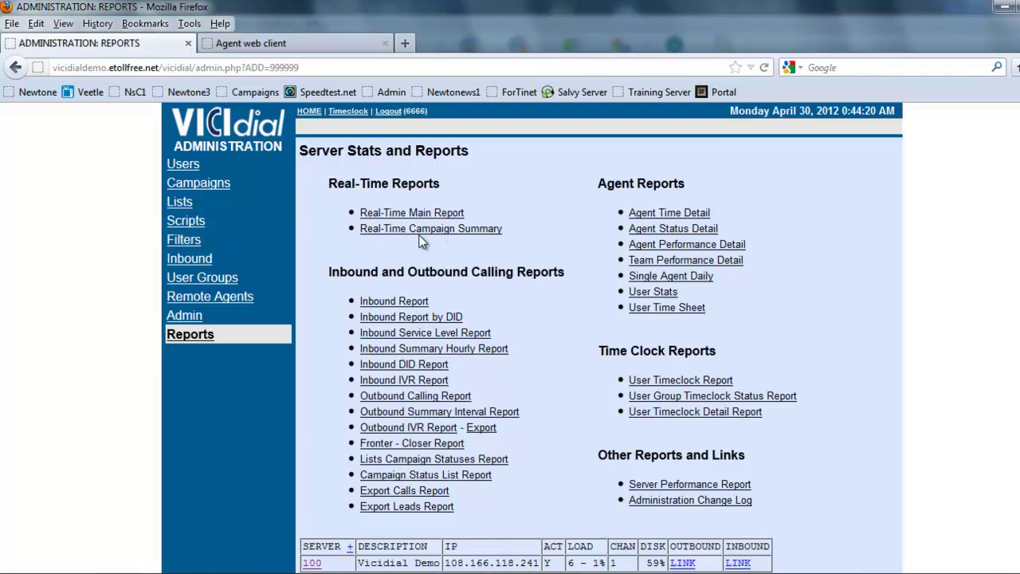
click(412, 214)
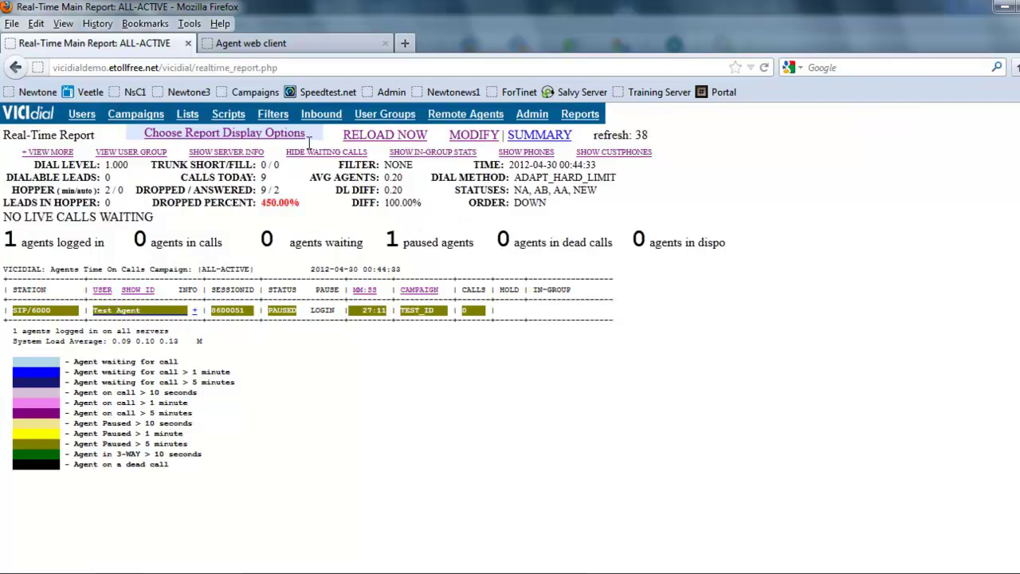
click(188, 135)
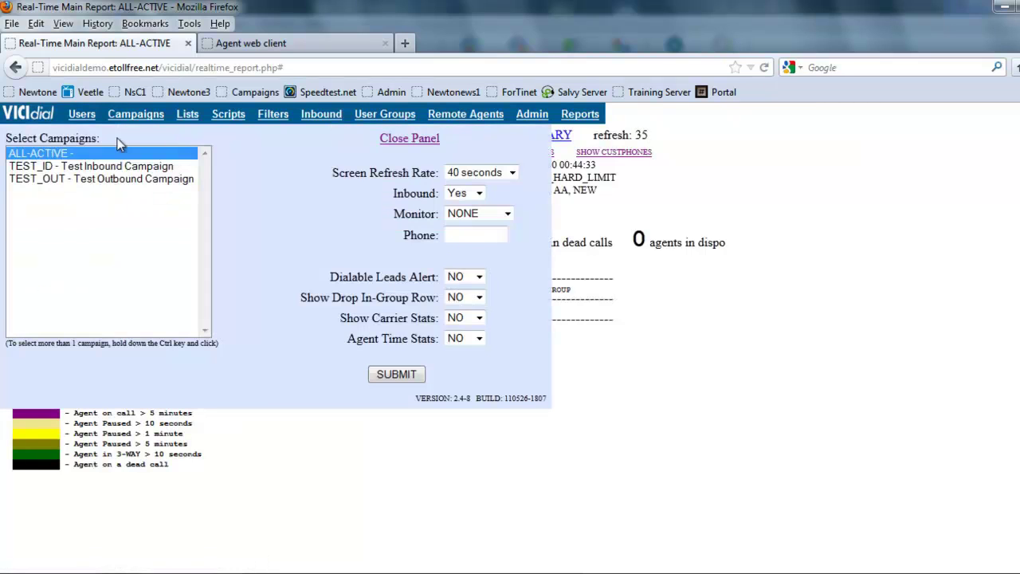
click(63, 168)
click(62, 180)
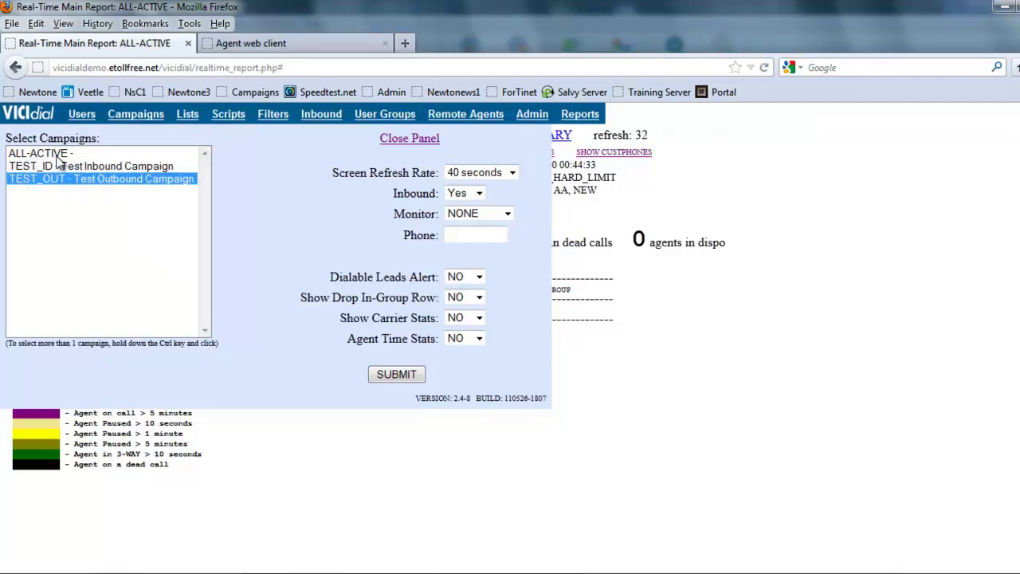
click(60, 154)
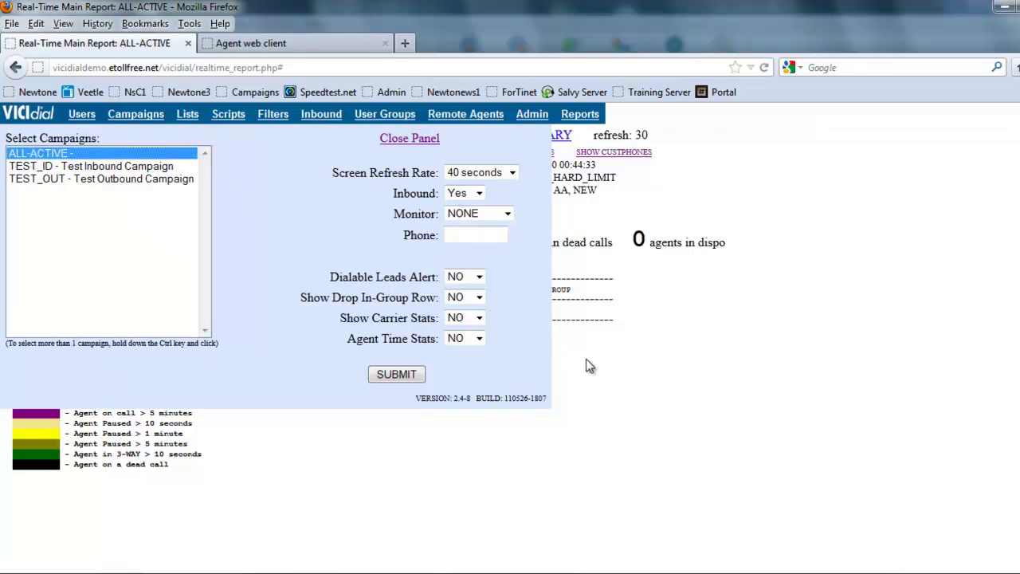
click(408, 378)
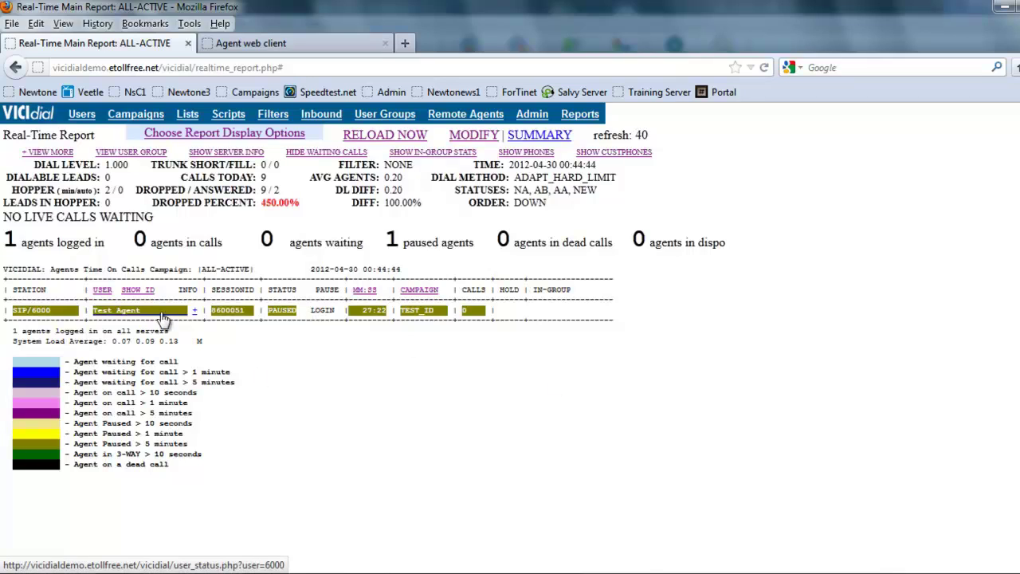
Examine the dial level, dialable leads, hopper and leads in hopper figures and the logged-in agent's row.
drag(137, 165, 104, 165)
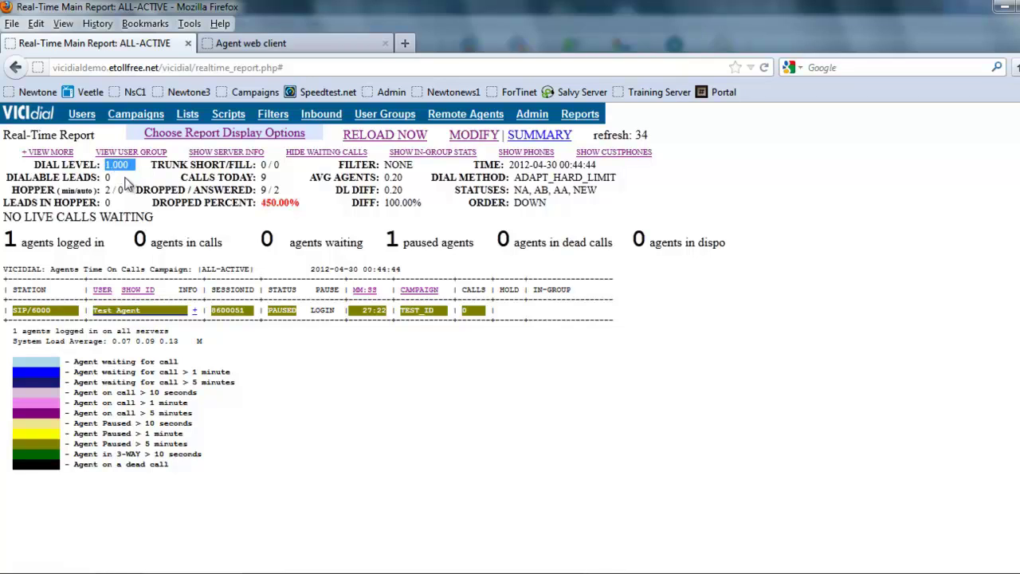
drag(126, 179, 104, 180)
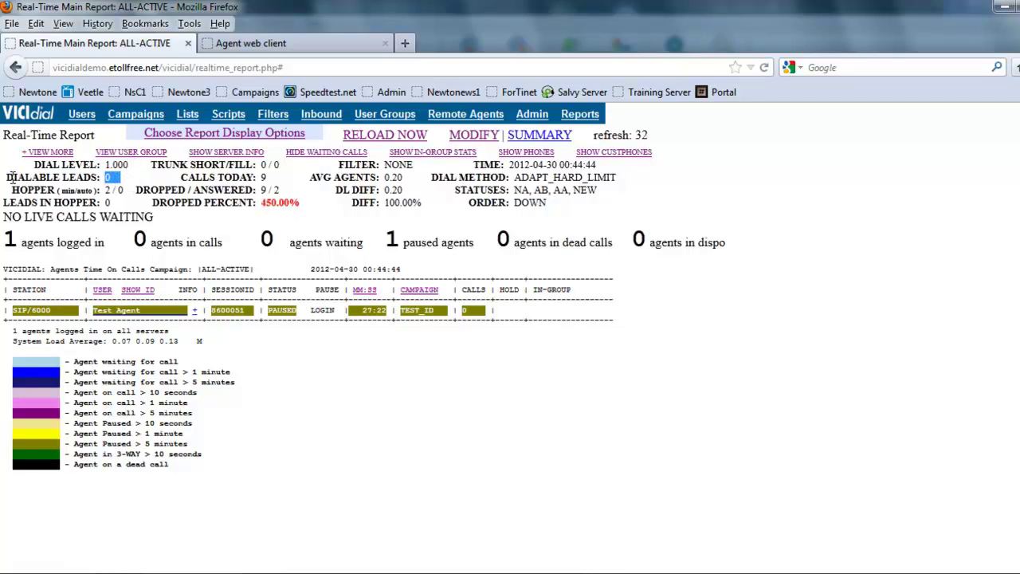
drag(12, 176, 106, 193)
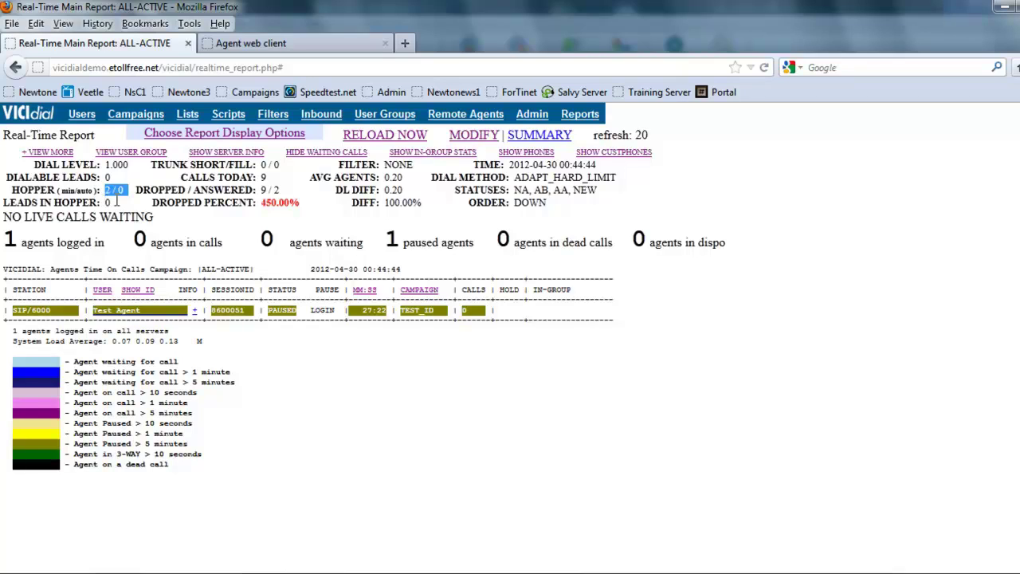
drag(118, 201, 102, 205)
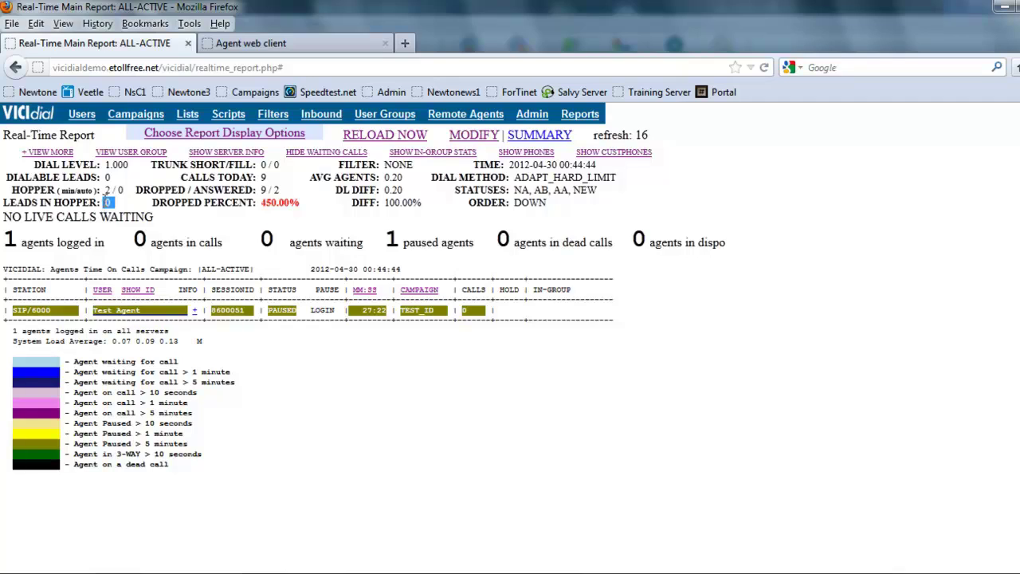
drag(105, 192, 121, 185)
click(61, 313)
Resume the paused agent in the agent web client, and reload the real-time report to refresh the agent's status.
click(281, 46)
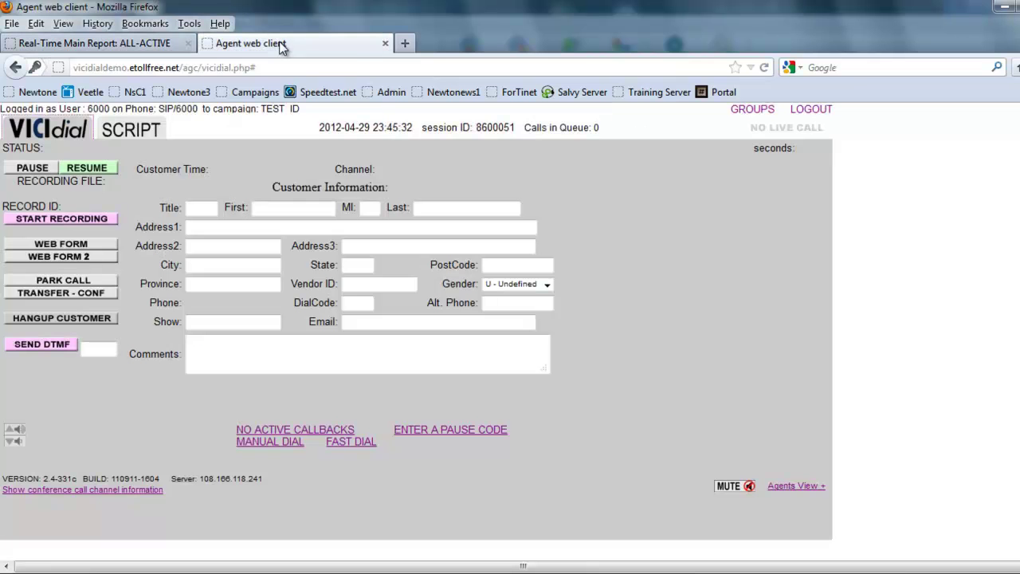
click(89, 169)
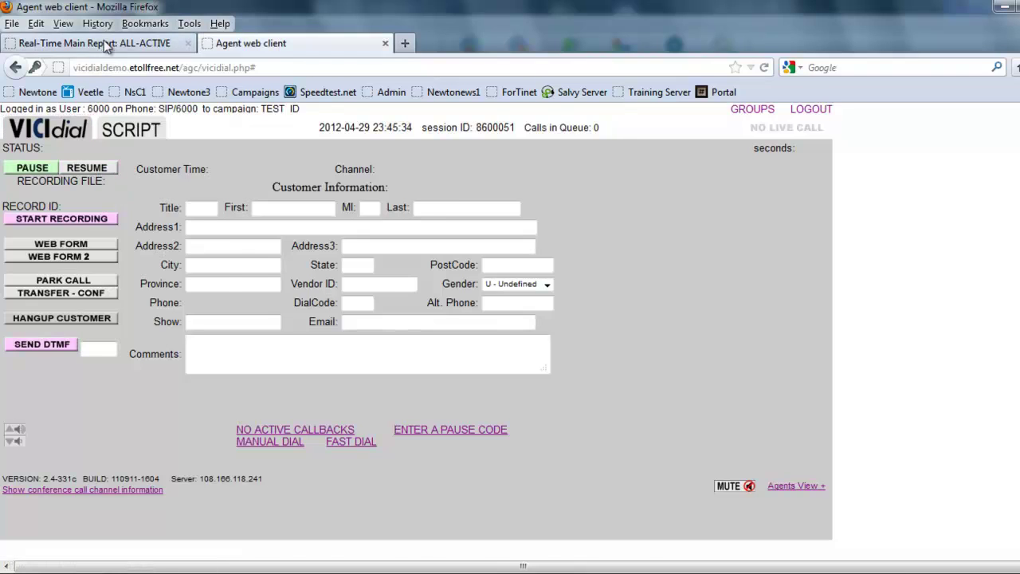
click(106, 45)
click(357, 140)
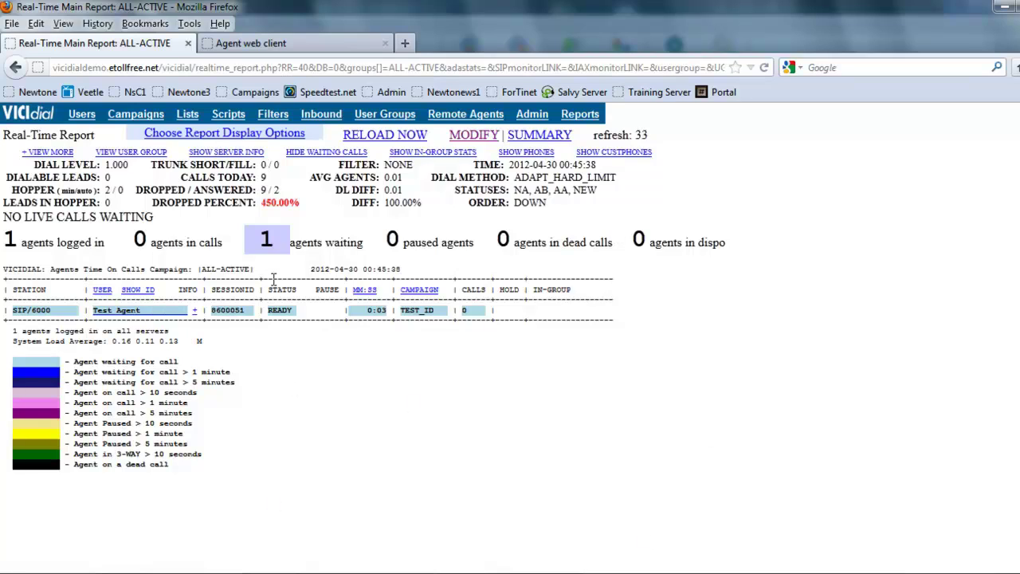
Set the Screen Refresh Rate to 4 seconds in the real-time report's display options.
click(213, 137)
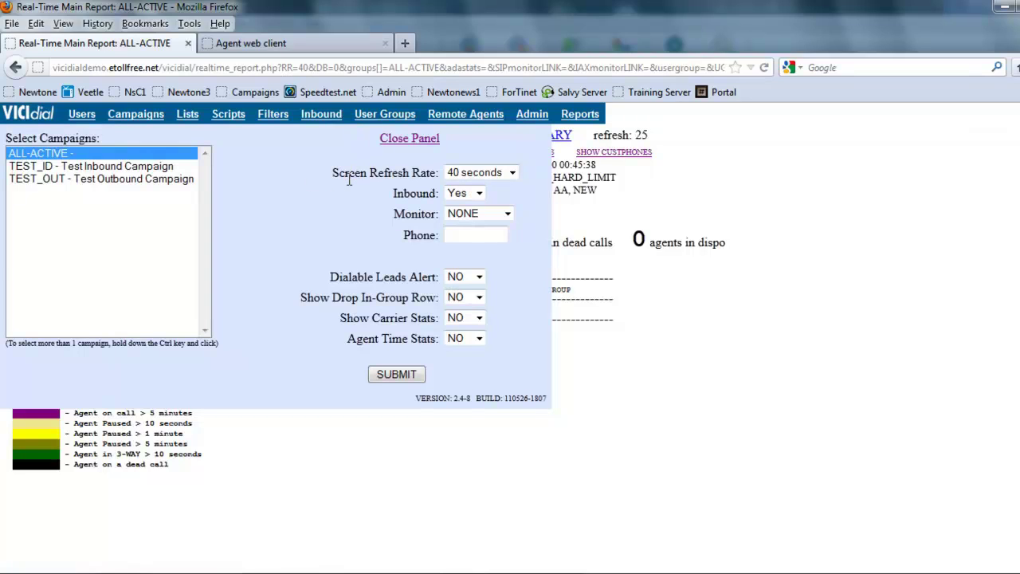
drag(330, 175, 433, 174)
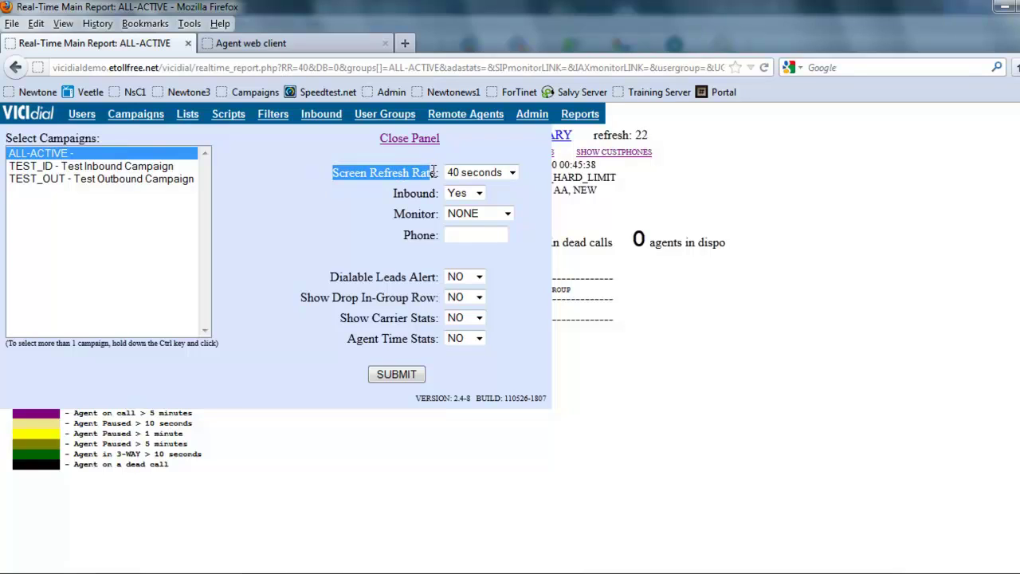
click(482, 177)
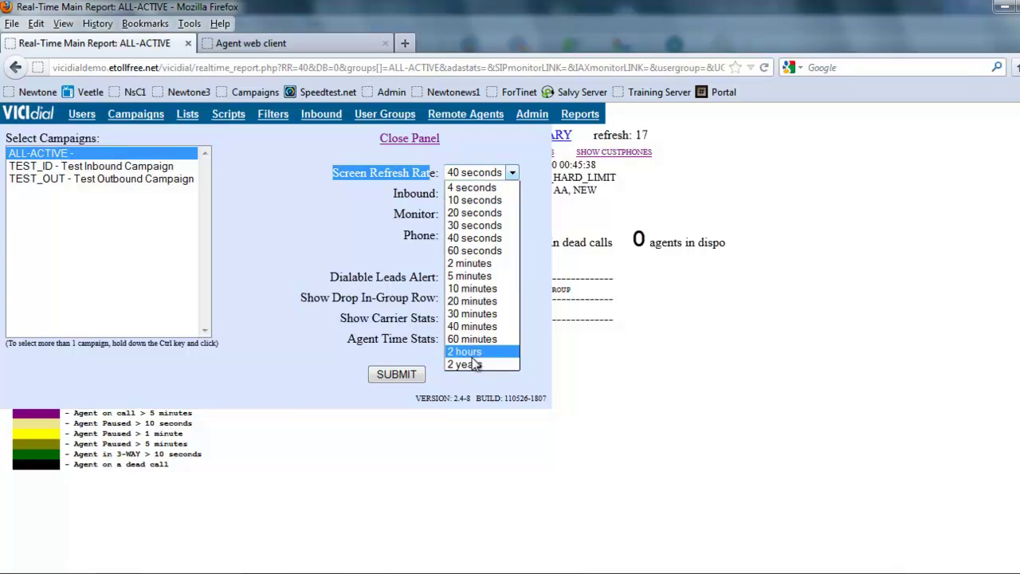
click(481, 188)
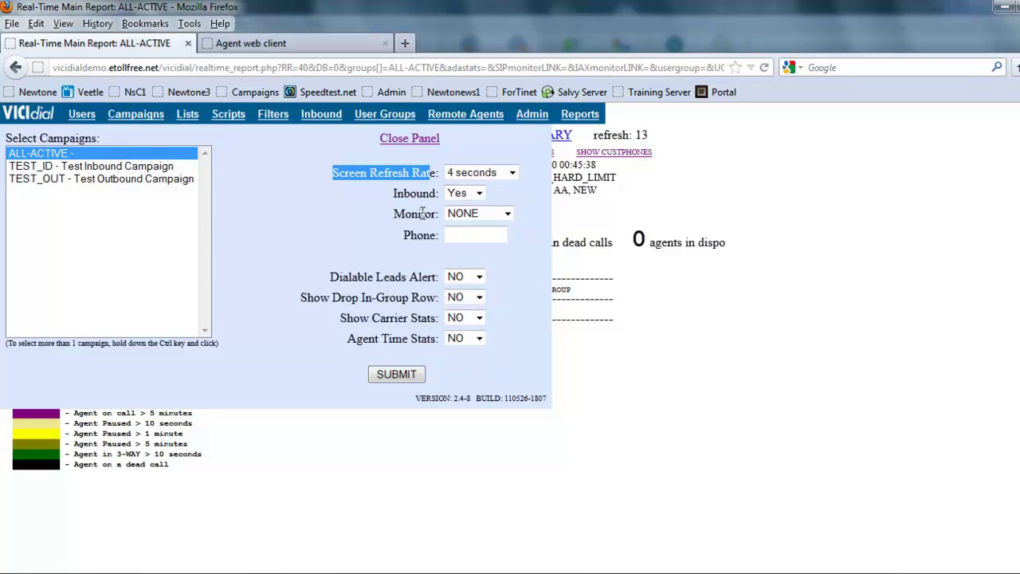
Check the choices available for the Inbound display option and keep it set to Yes.
click(401, 196)
drag(401, 196, 471, 194)
click(471, 195)
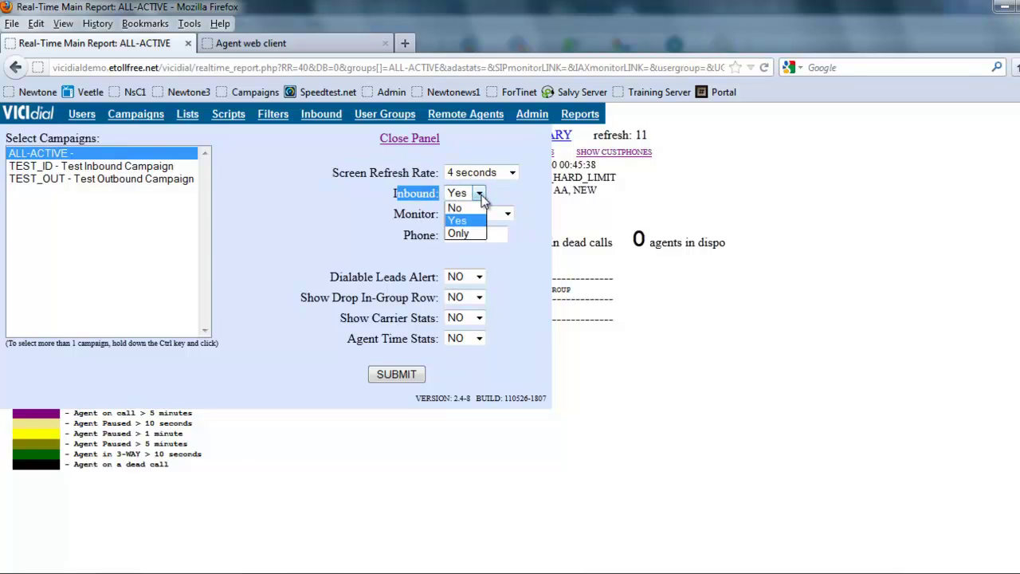
click(454, 207)
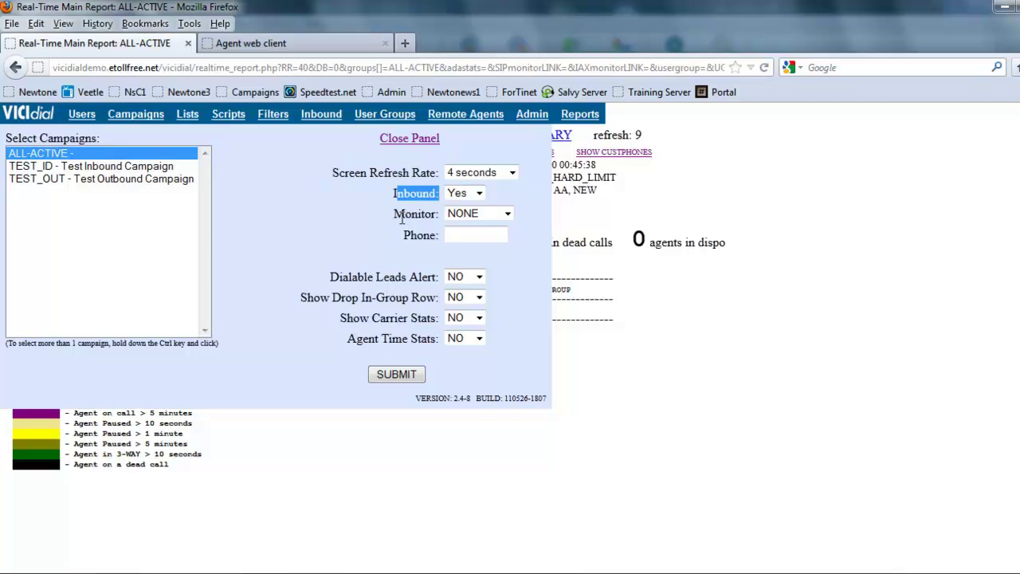
Set Monitor to BARGE with phone extension 6000, and submit the real-time report's display options.
click(460, 217)
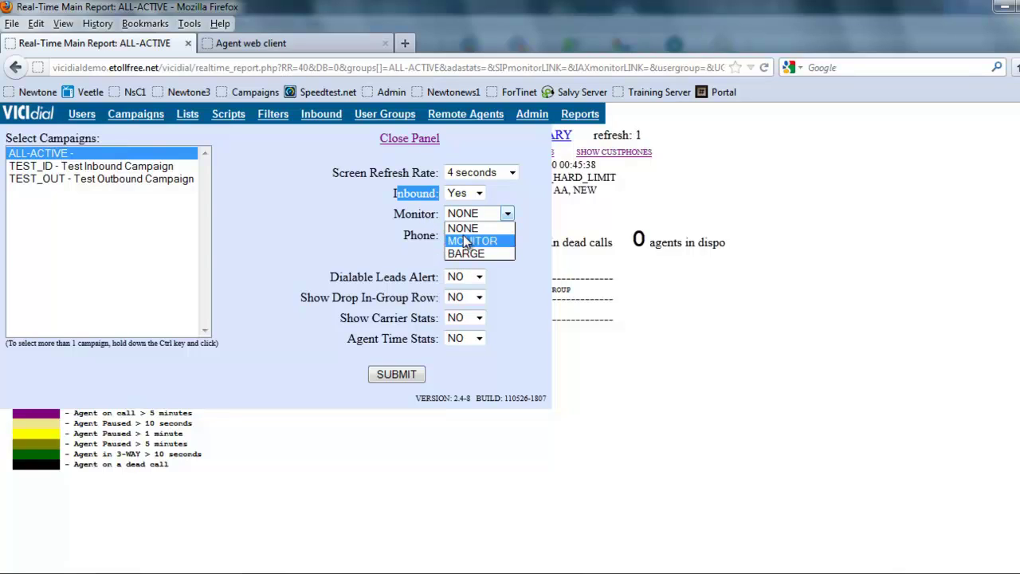
click(467, 241)
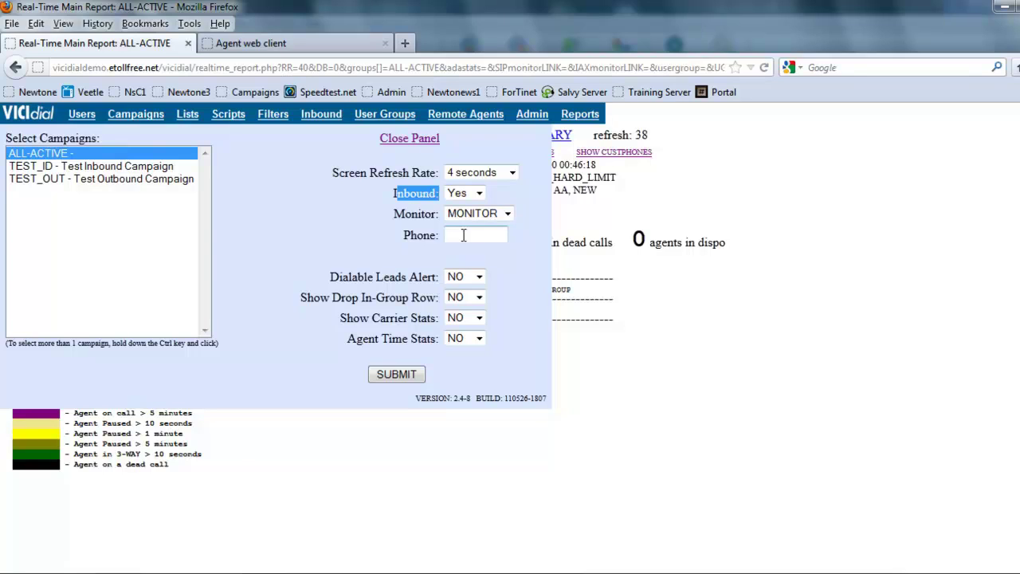
click(504, 214)
click(484, 254)
click(466, 236)
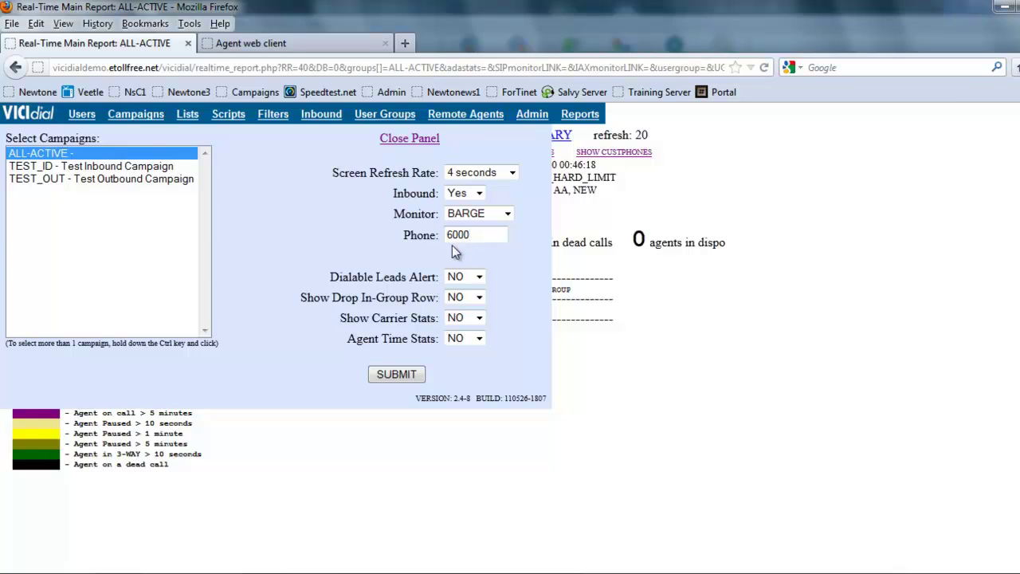
click(397, 374)
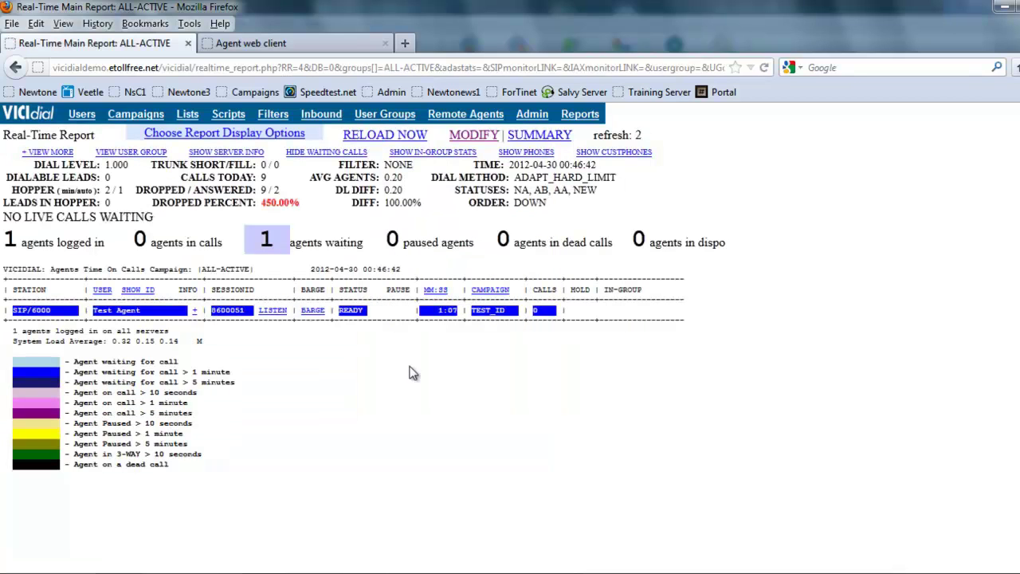
Start listening in on the logged-in agent's session and dismiss the resulting call message.
click(273, 311)
click(519, 312)
click(272, 311)
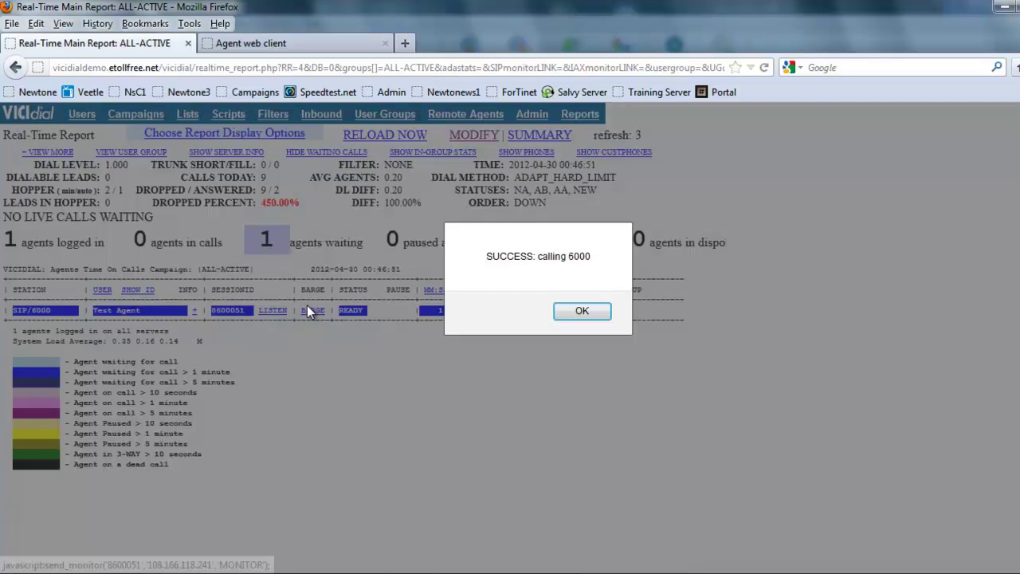
click(597, 316)
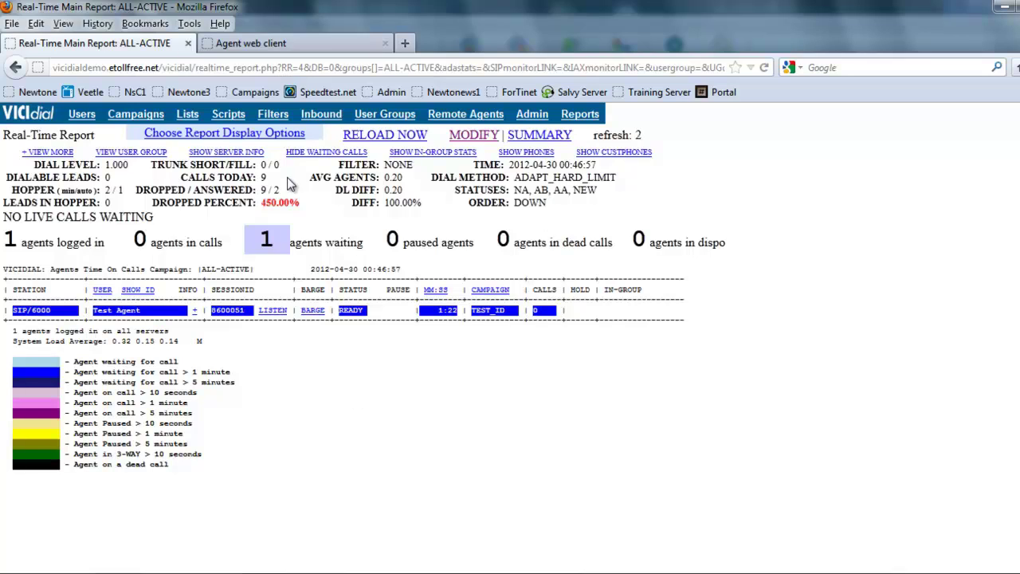
Examine the calls today and dropped/answered figures for all active campaigns.
double_click(265, 177)
drag(183, 178, 271, 179)
click(273, 177)
drag(268, 189, 279, 189)
mouse_move(271, 190)
mouse_down()
mouse_move(285, 191)
mouse_move(261, 190)
mouse_up()
Restrict the real-time report to the TEST_OUT outbound campaign and look over its statistics.
click(169, 134)
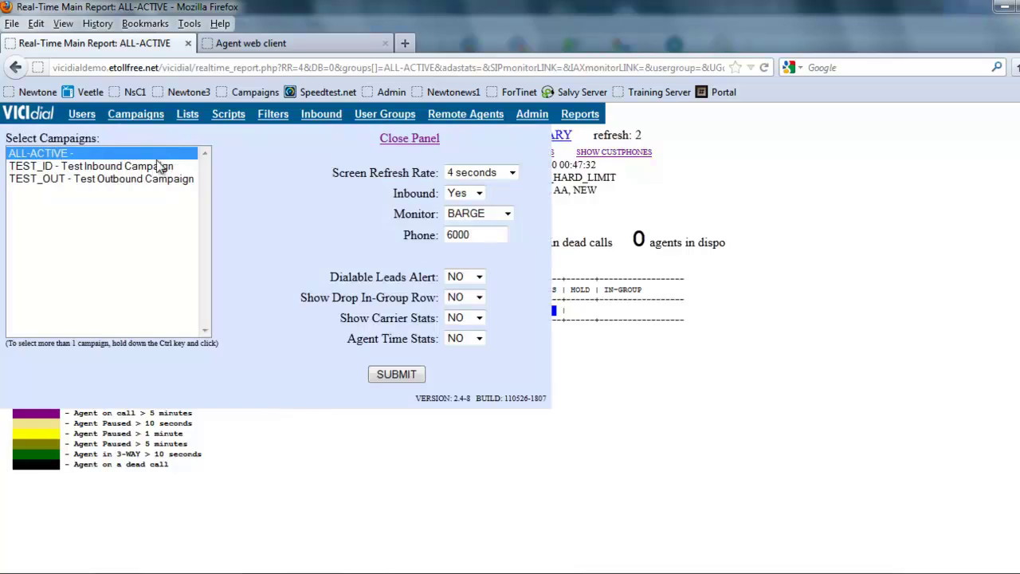
click(36, 179)
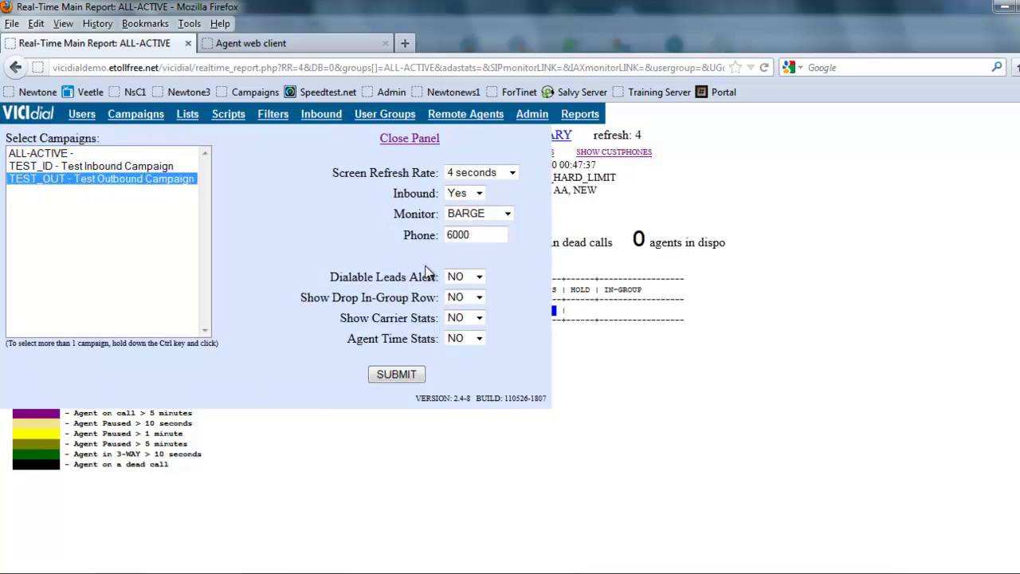
click(398, 374)
drag(293, 199, 230, 172)
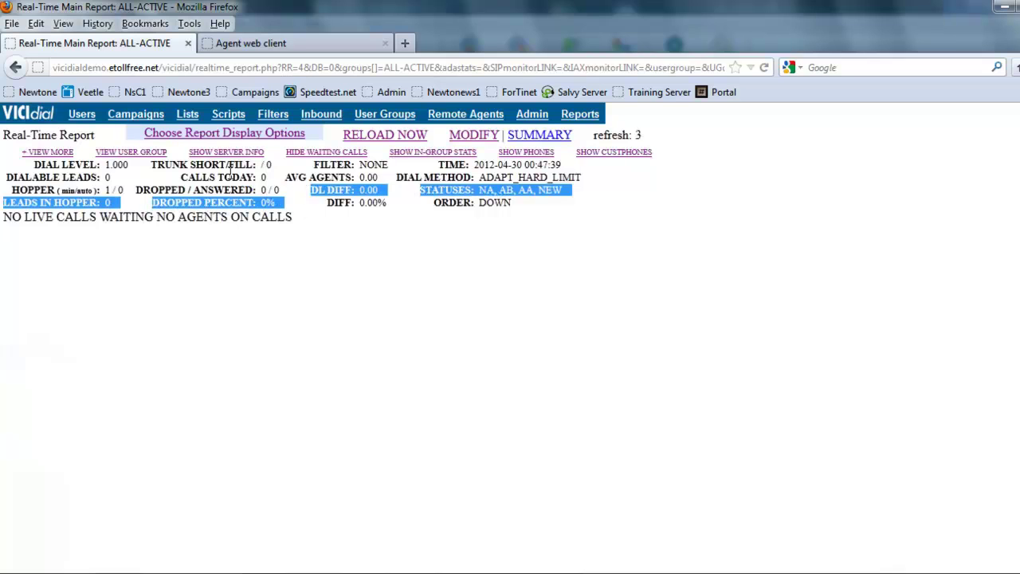
Switch the real-time report to the TEST_ID inbound campaign and examine its call, drop percentage, dial method and statuses figures.
click(197, 134)
click(115, 166)
click(394, 374)
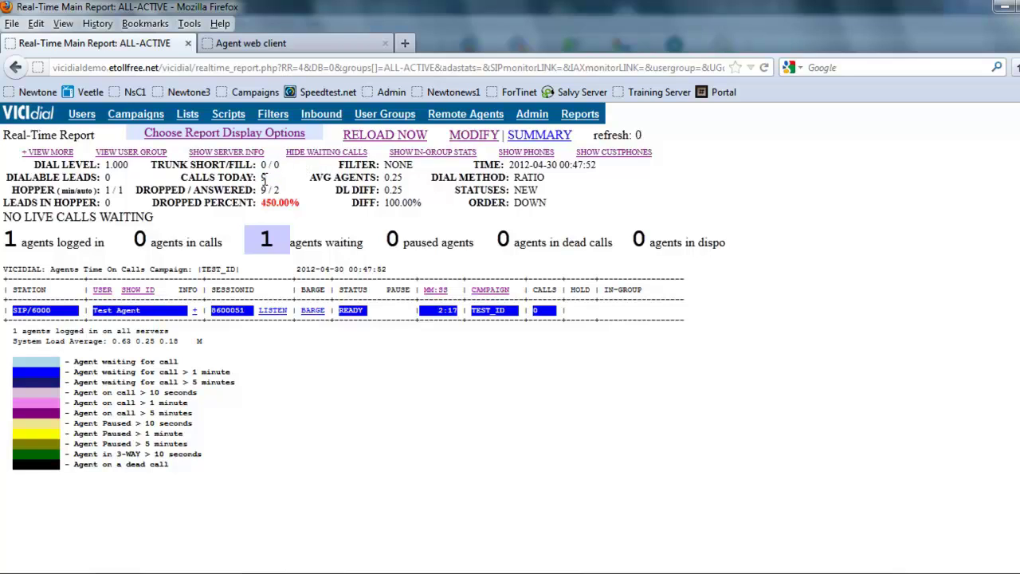
drag(264, 177, 265, 176)
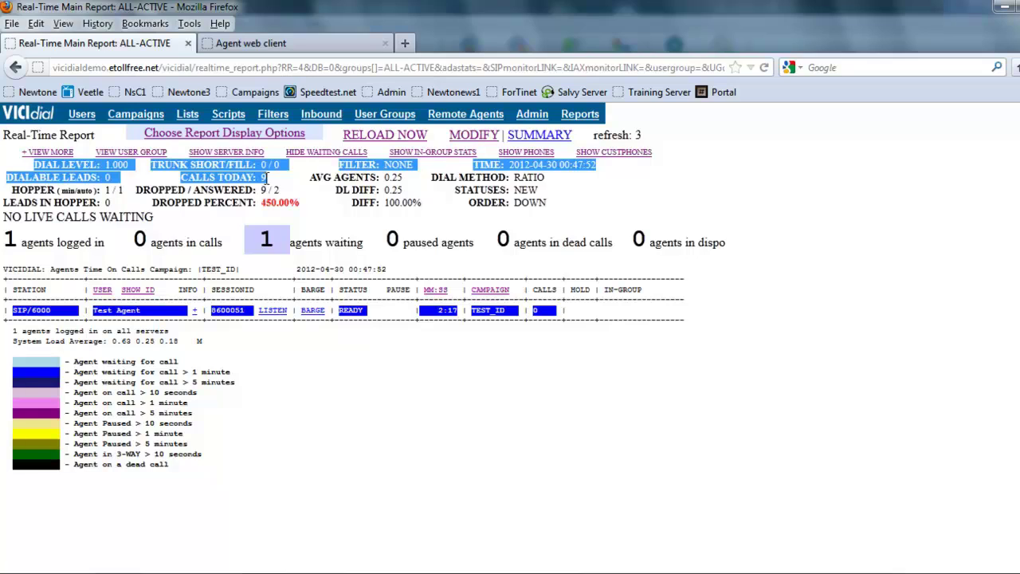
click(262, 189)
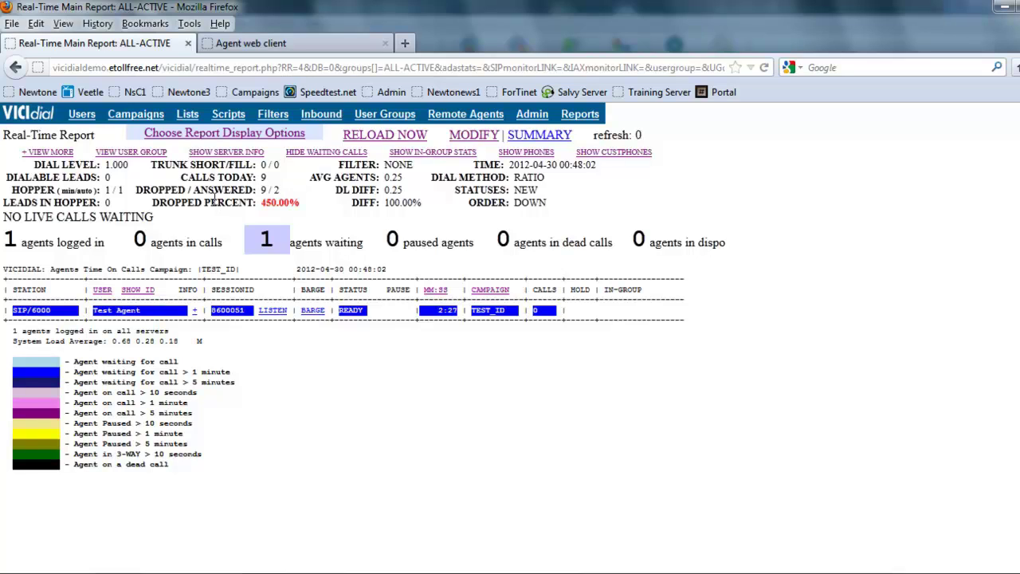
mouse_move(299, 206)
mouse_down()
mouse_move(260, 209)
mouse_move(298, 207)
mouse_up()
click(302, 207)
drag(552, 177, 515, 184)
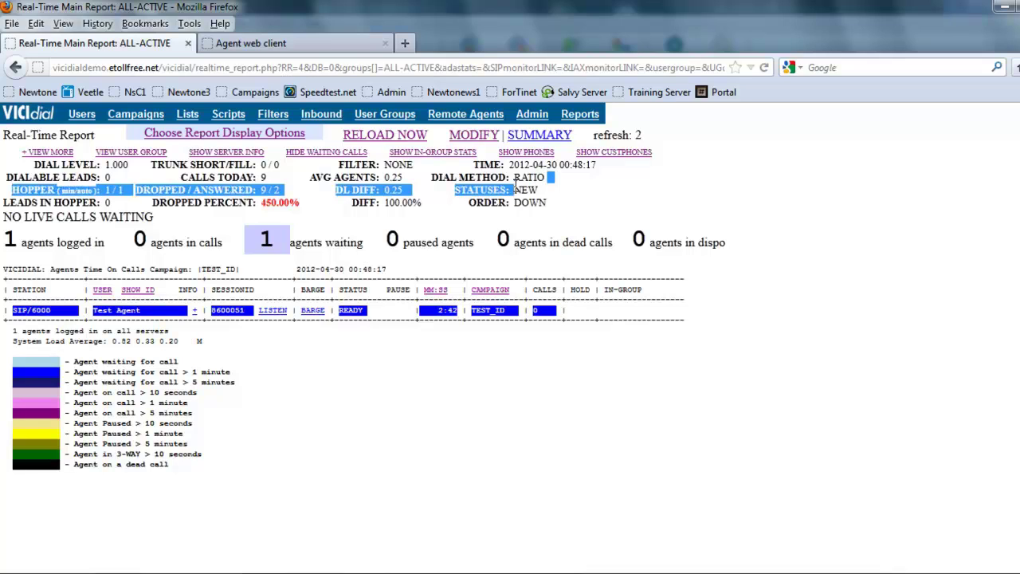
click(552, 196)
Show the TEST_OUT campaign in the real-time report again and examine its dial method and statuses.
click(288, 135)
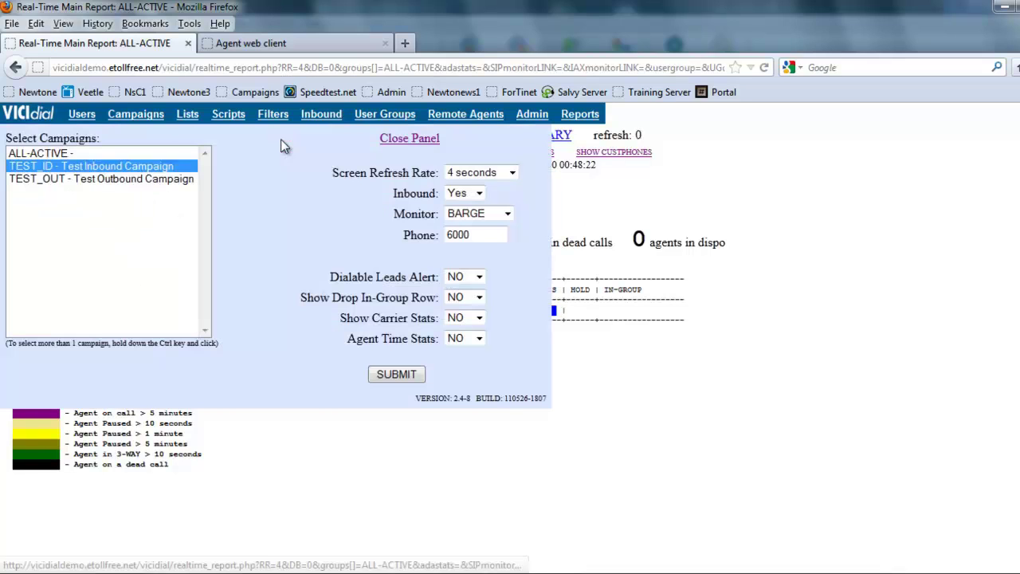
click(141, 178)
click(377, 375)
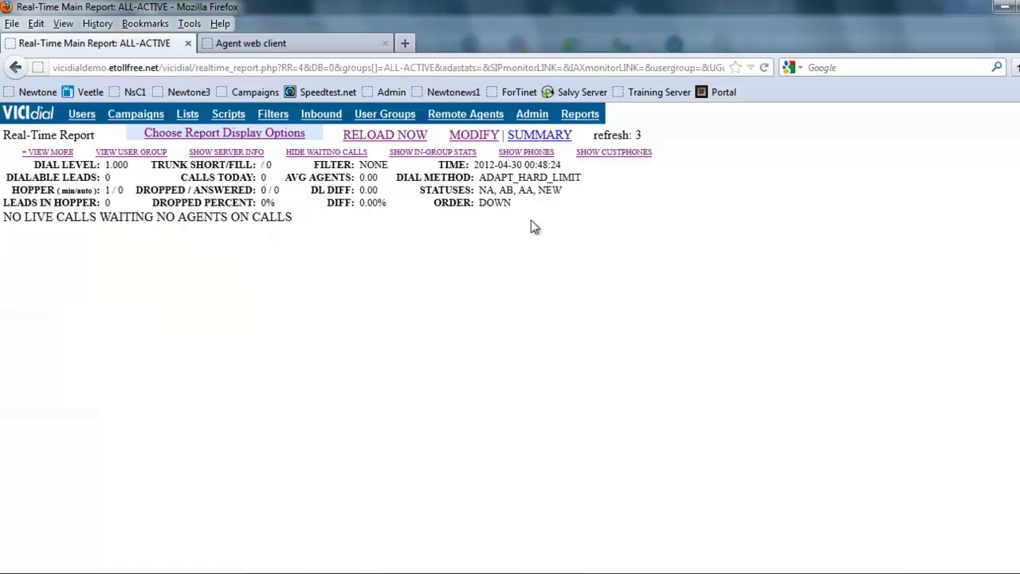
drag(567, 194, 475, 178)
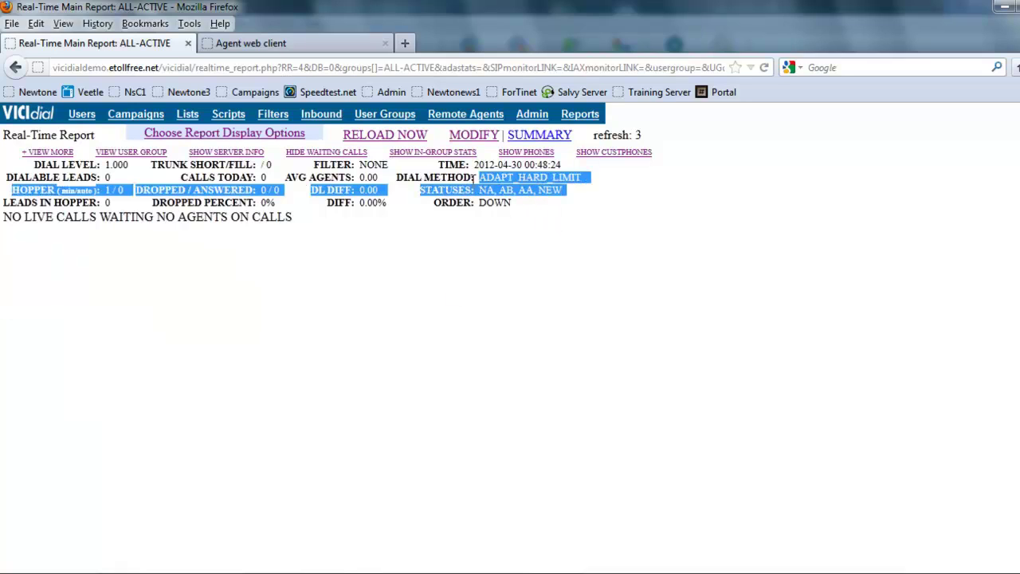
drag(590, 177, 497, 176)
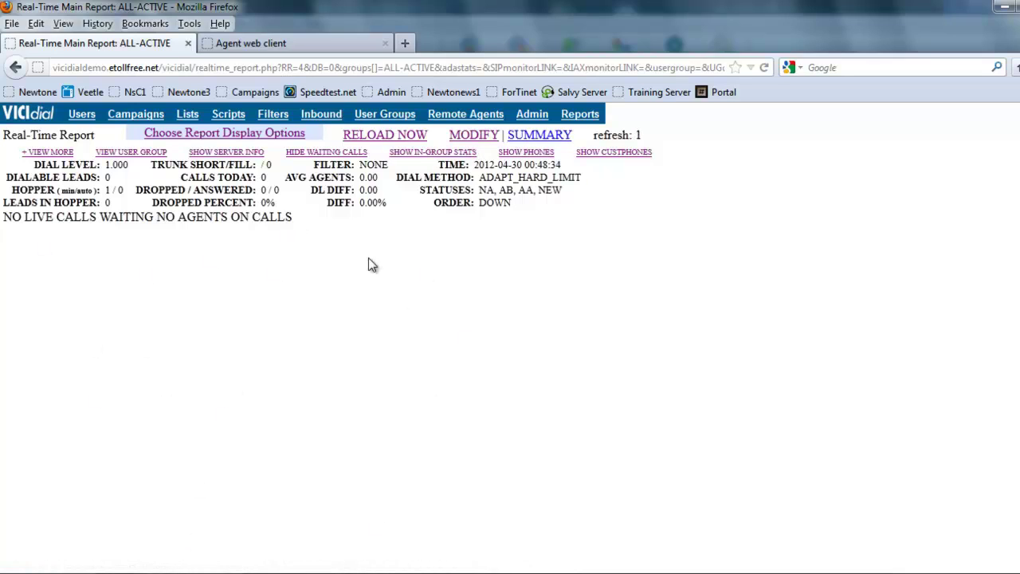
Open the real-time summary of all campaigns and review its campaign type filter choices, leaving SHOW ALL CAMPAIGNS selected.
click(515, 137)
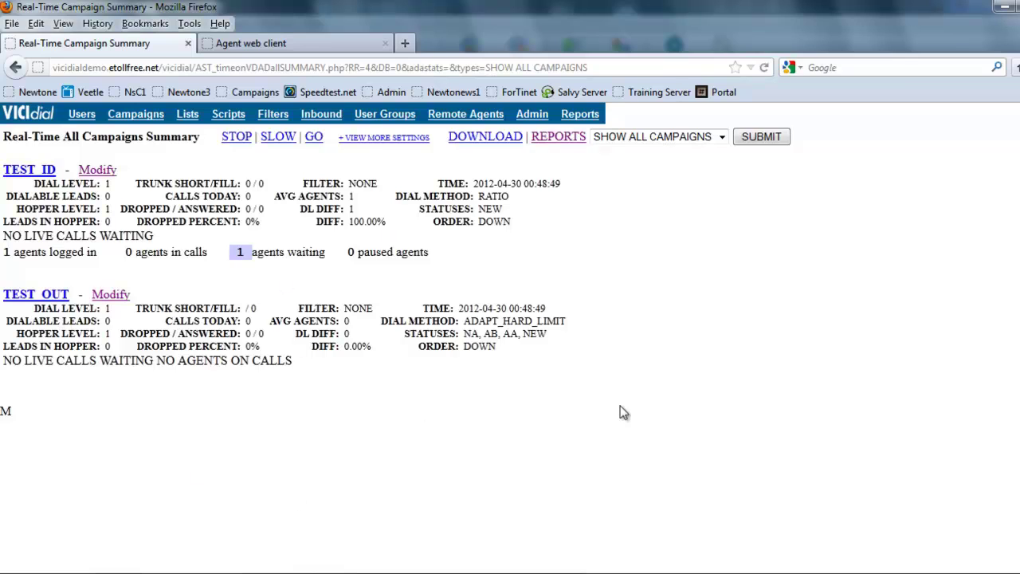
click(722, 138)
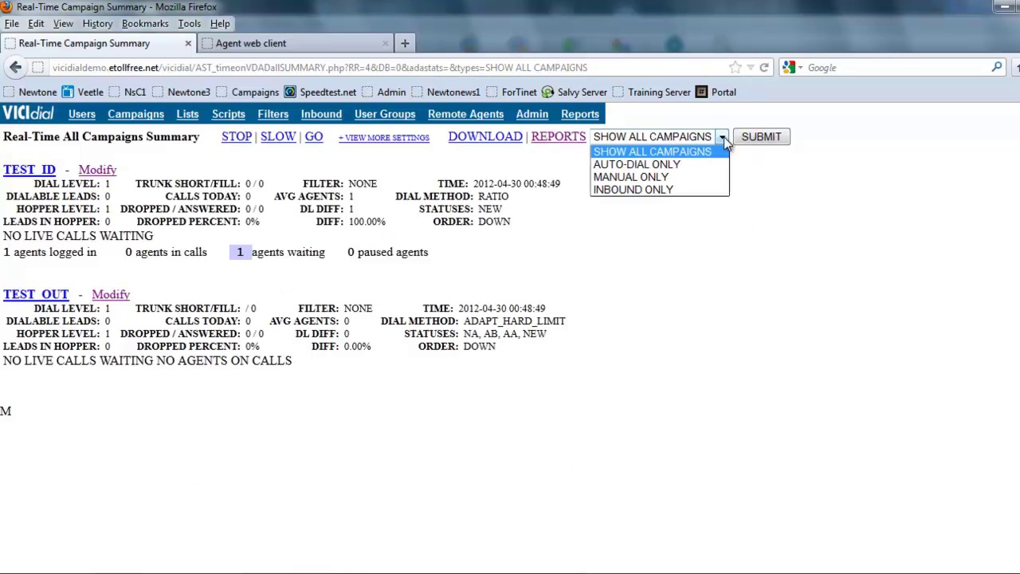
click(719, 141)
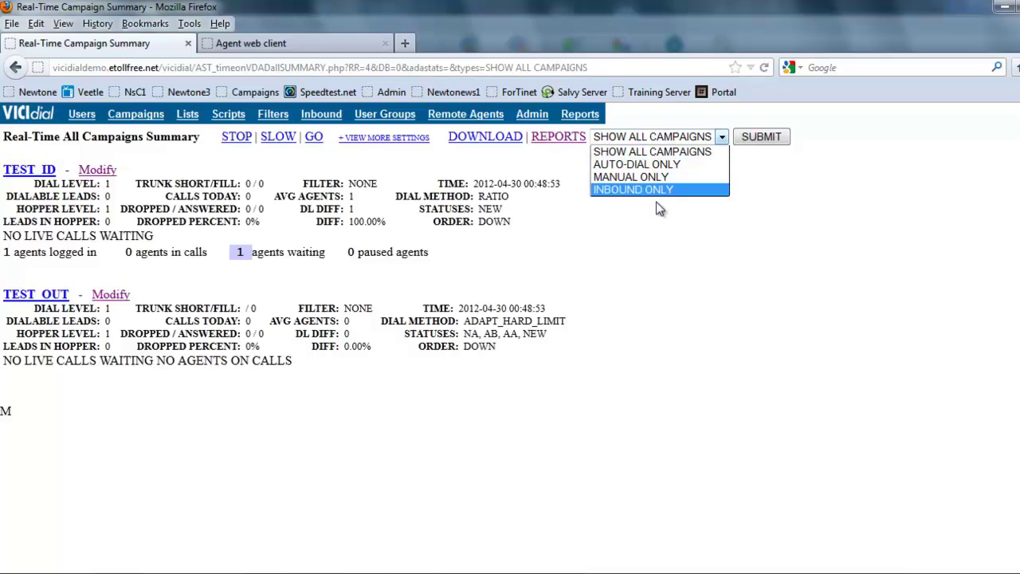
click(722, 137)
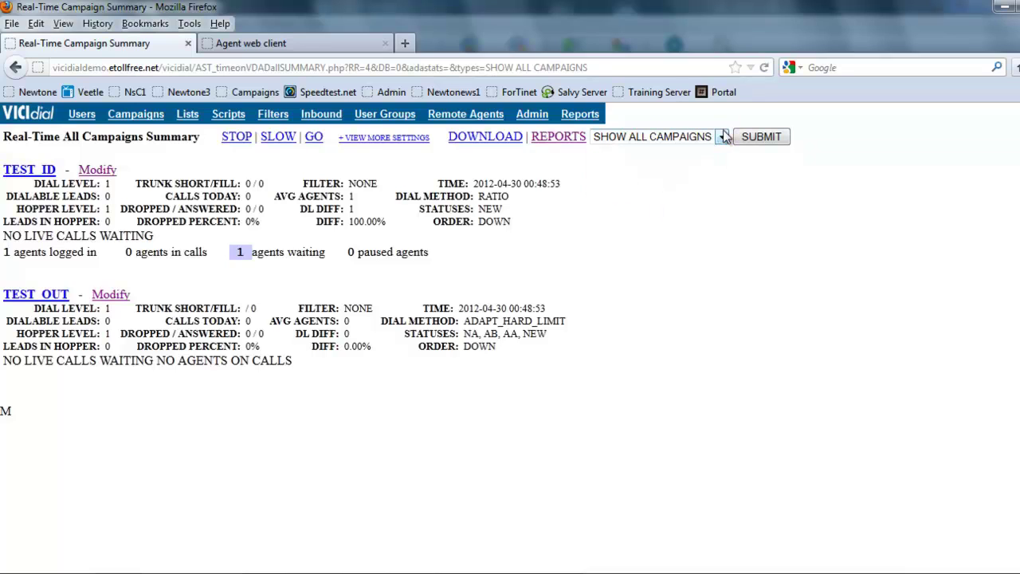
Return to the Server Stats and Reports page.
click(577, 115)
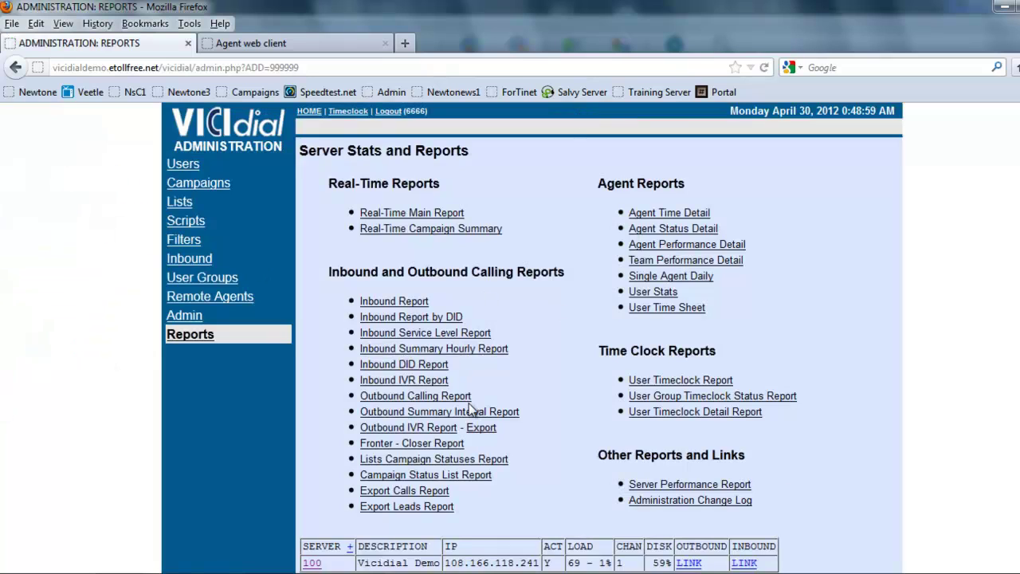